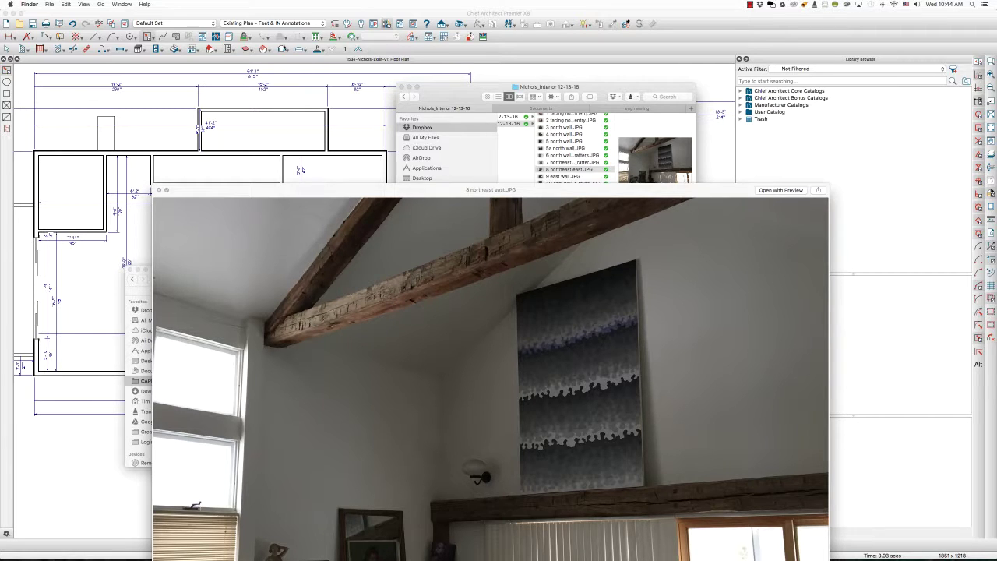
Create a cross-section view looking across the main room to examine the roof profile, and close that view.
click(290, 60)
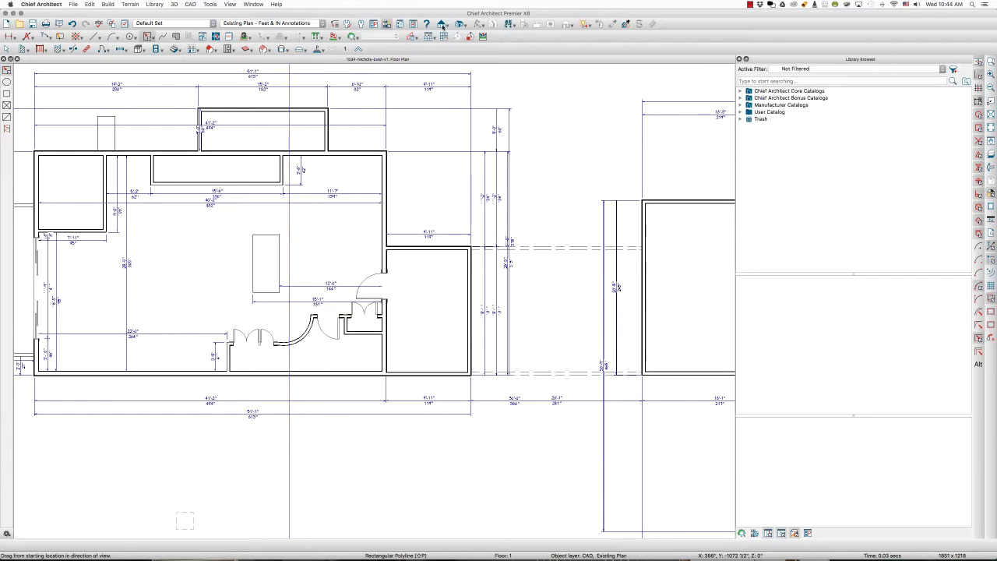
click(442, 24)
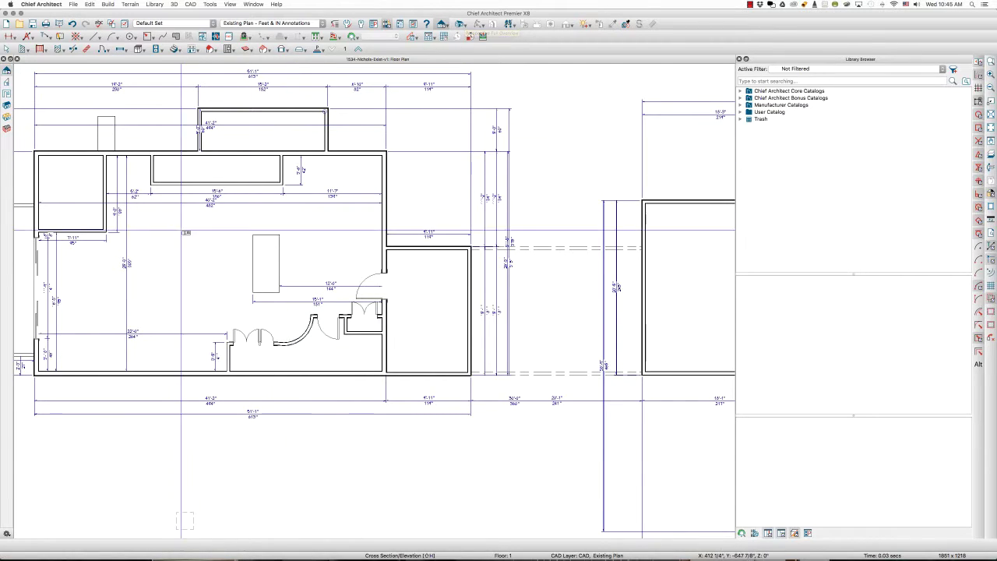
drag(101, 273, 143, 271)
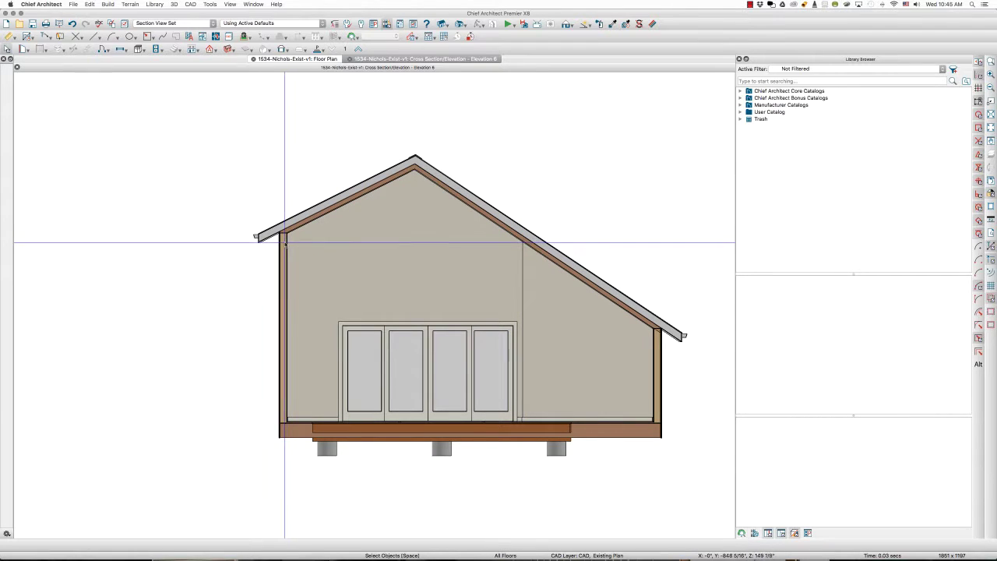
click(350, 60)
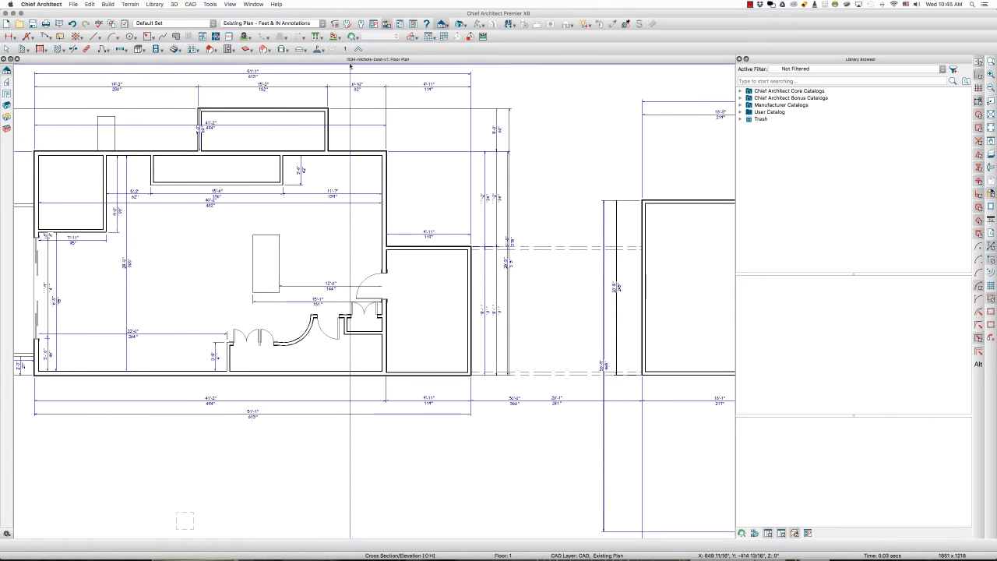
Examine the main room in the floor plan and the "8 northeast east.JPG" photo of the existing timber beams.
scroll(287, 181, up, 3)
scroll(288, 180, left, 3)
scroll(267, 189, up, 1)
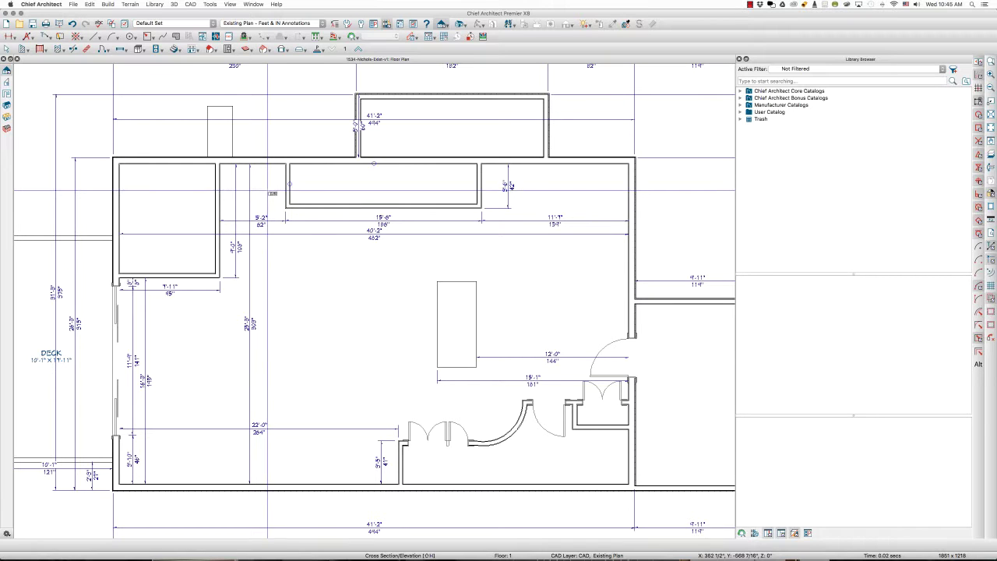
click(158, 548)
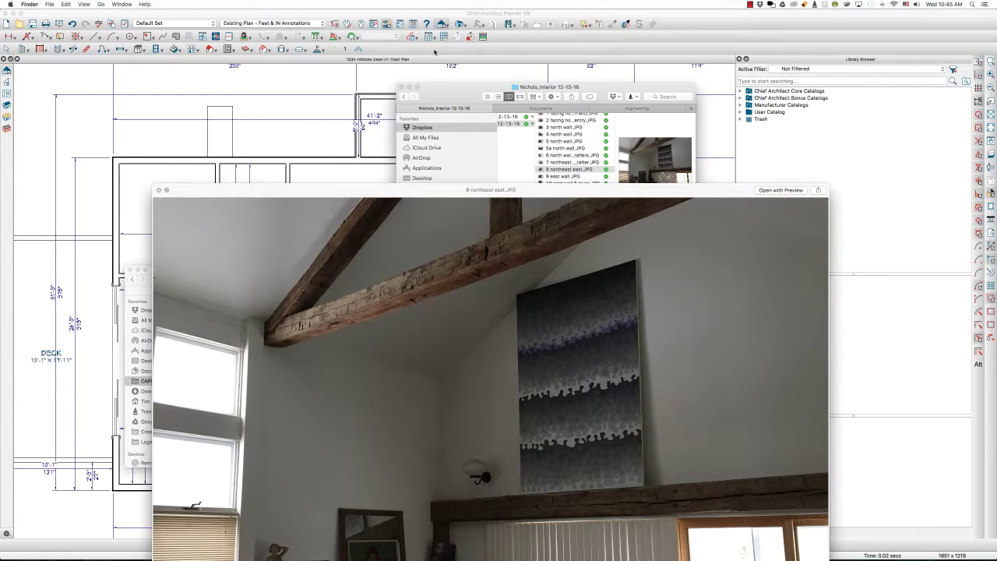
click(435, 51)
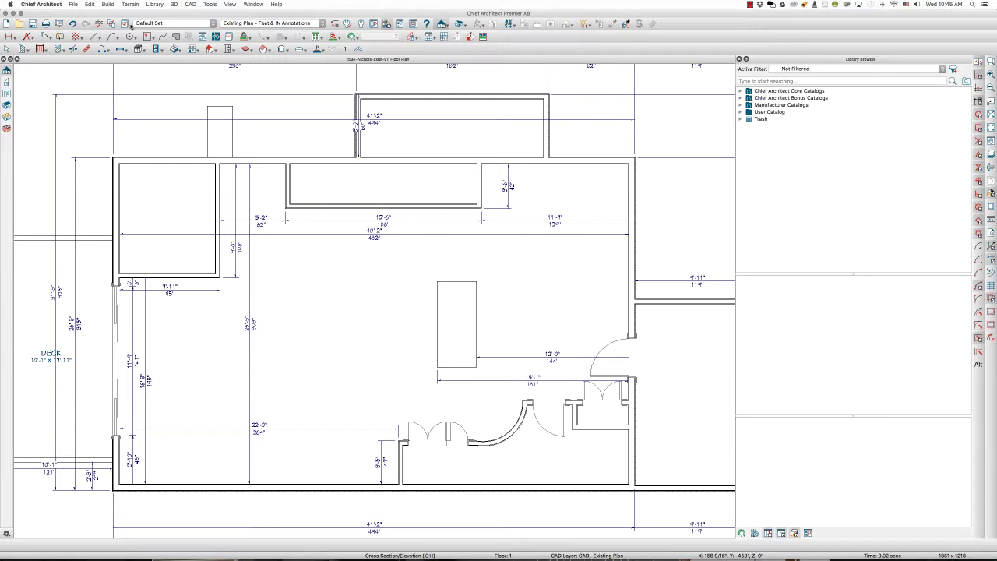
Copy the "Cabinets, Soffits" layer in the Default Set and rename the copy "Beam".
click(125, 23)
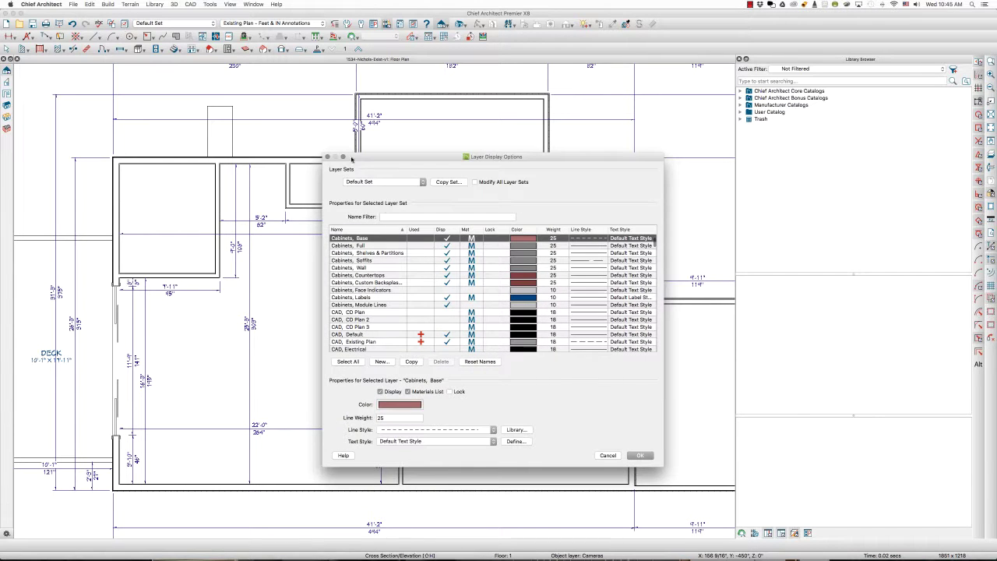
click(387, 254)
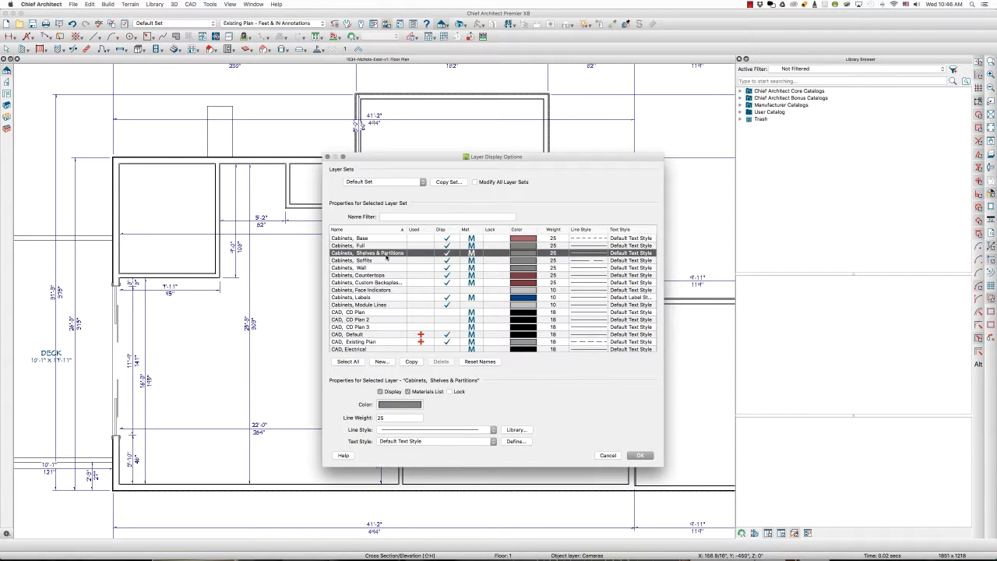
click(386, 261)
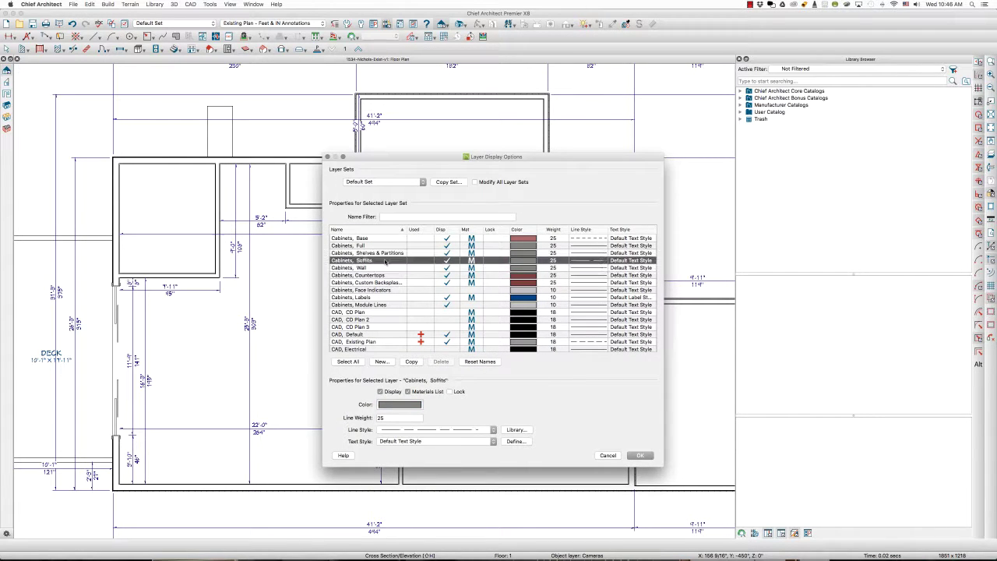
click(415, 363)
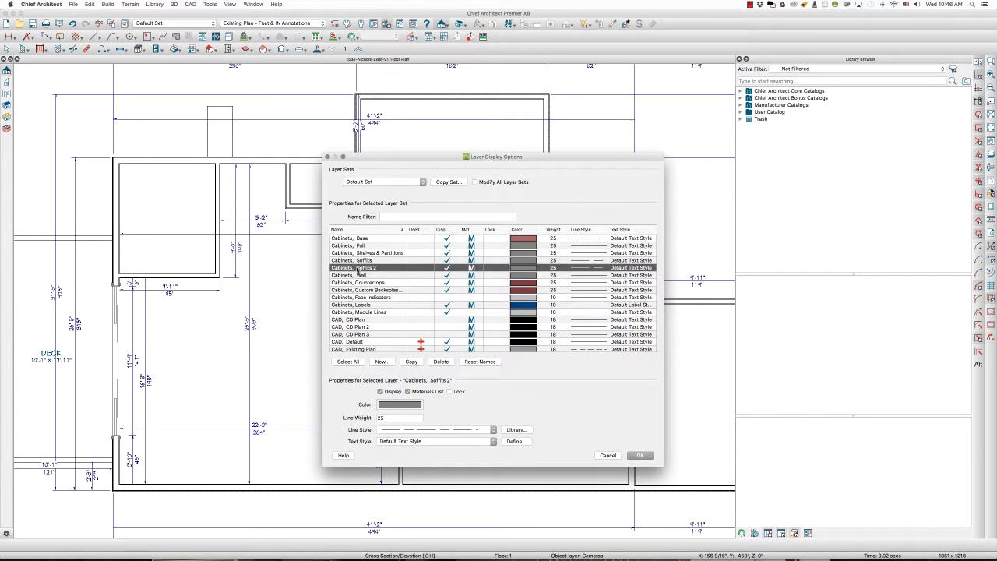
click(360, 268)
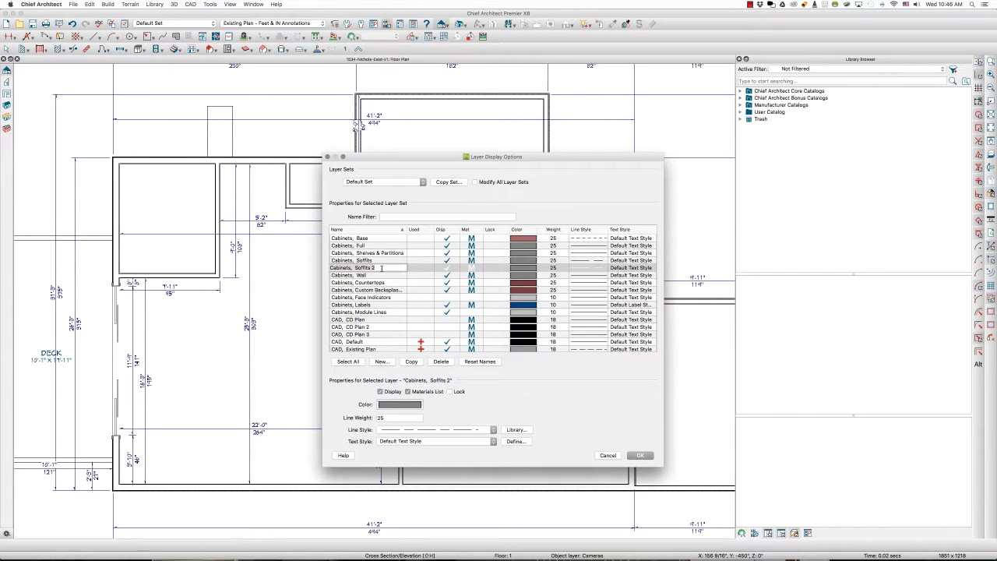
text(Beam)
key(Return)
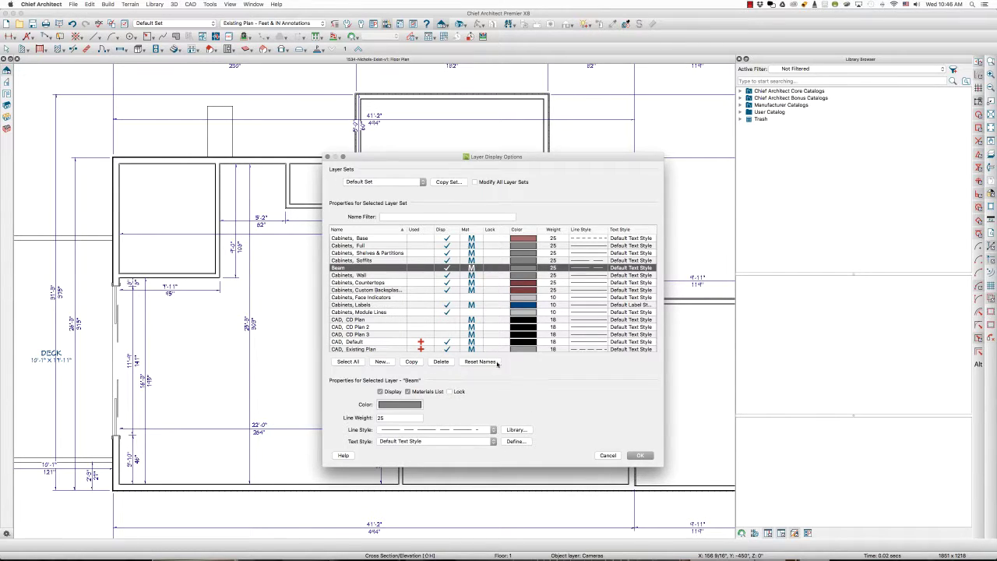
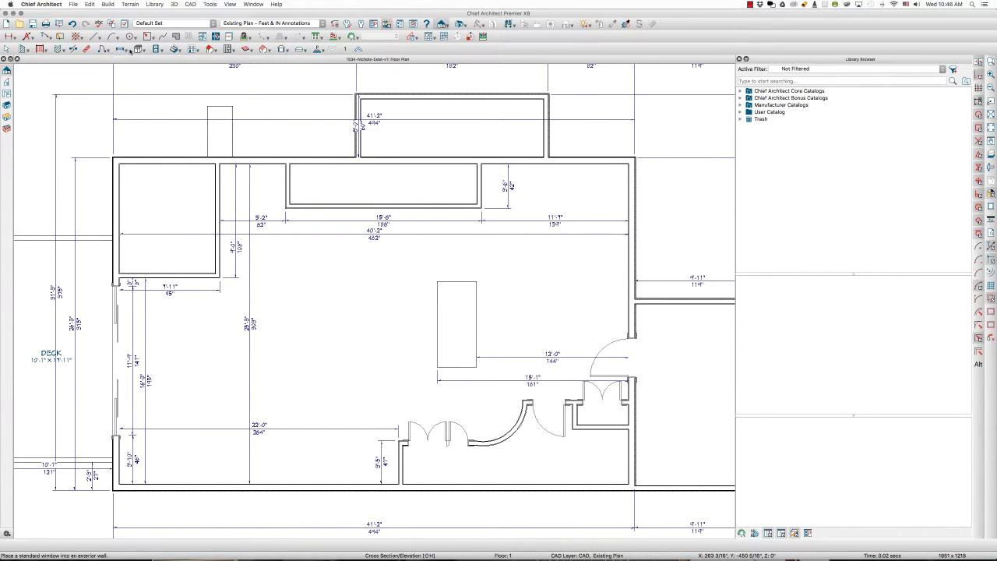
Place a soffit against the main room's lower exterior wall and stretch it into the room to a depth of about 113 3/4".
click(143, 49)
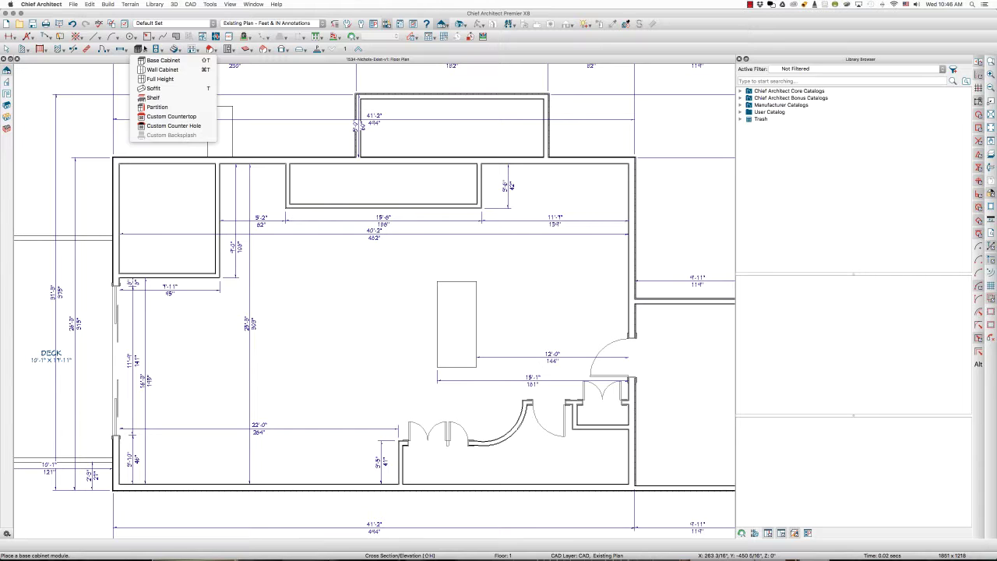
click(153, 89)
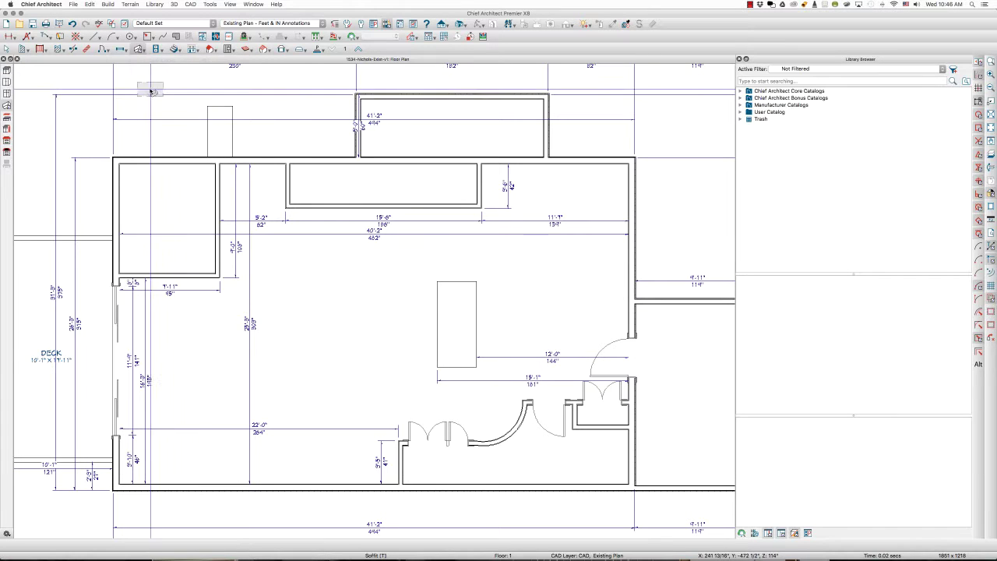
click(264, 477)
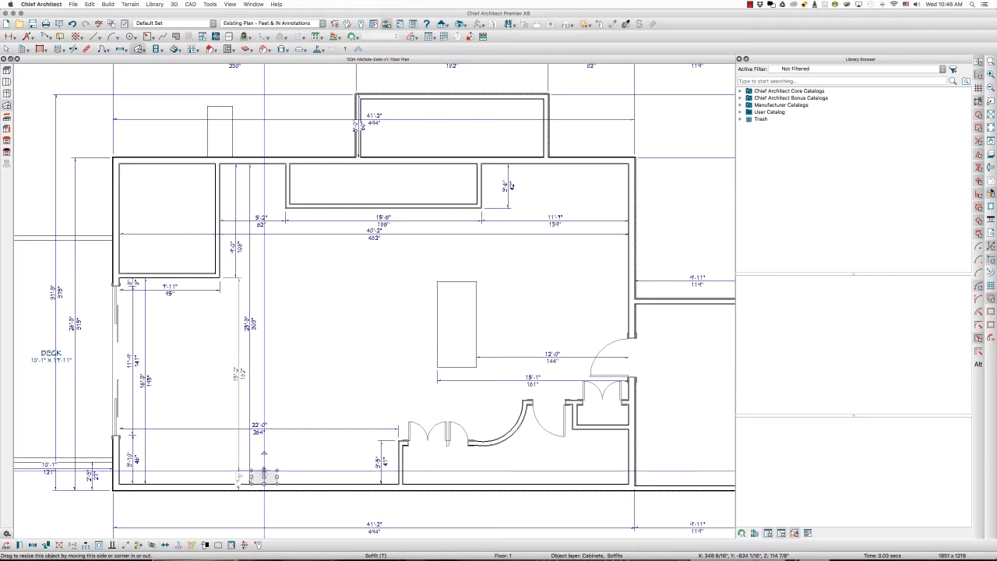
scroll(263, 476, up, 4)
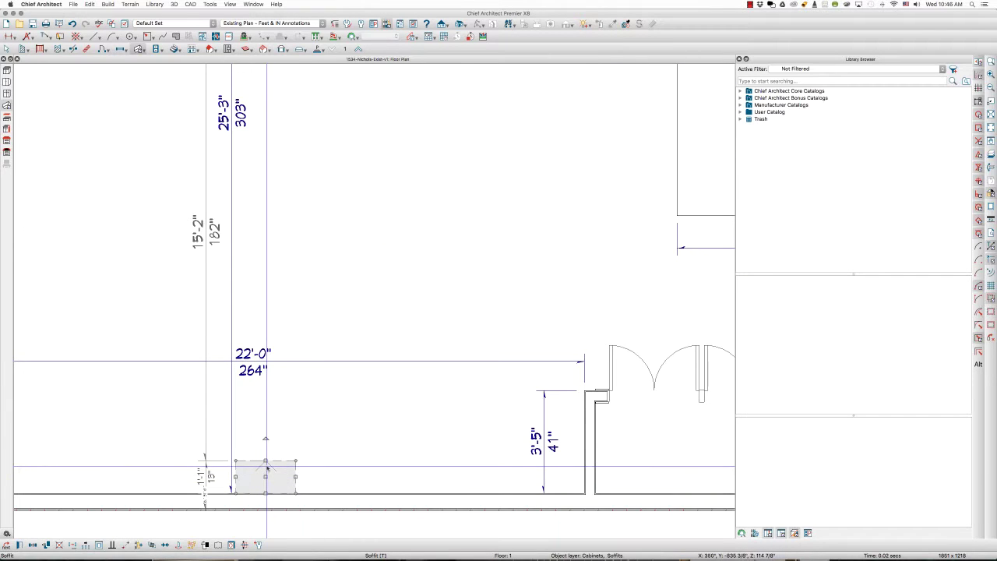
drag(264, 461, 265, 208)
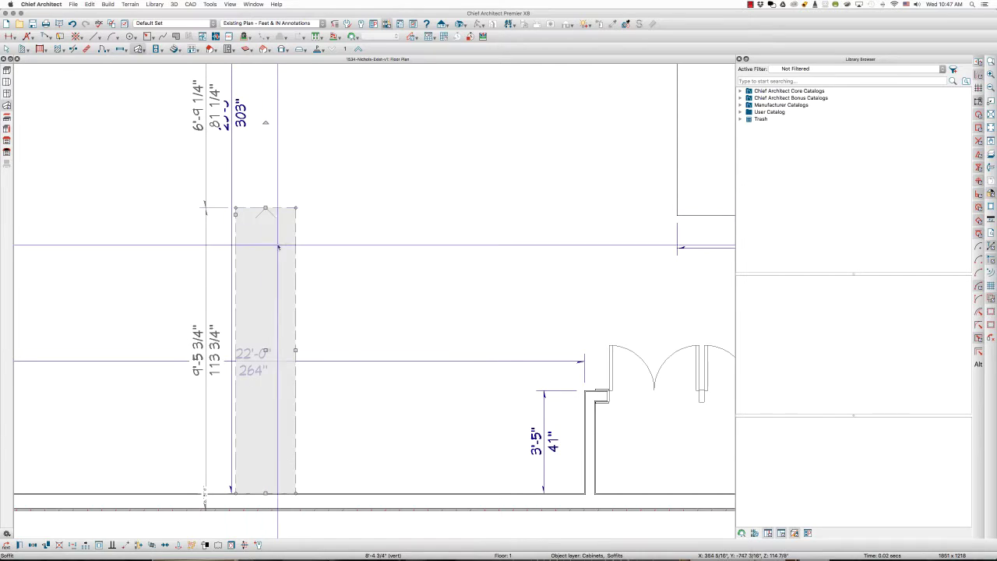
Set the soffit's width and height to 7" and make it a sloped soffit placed under the roof.
double_click(256, 287)
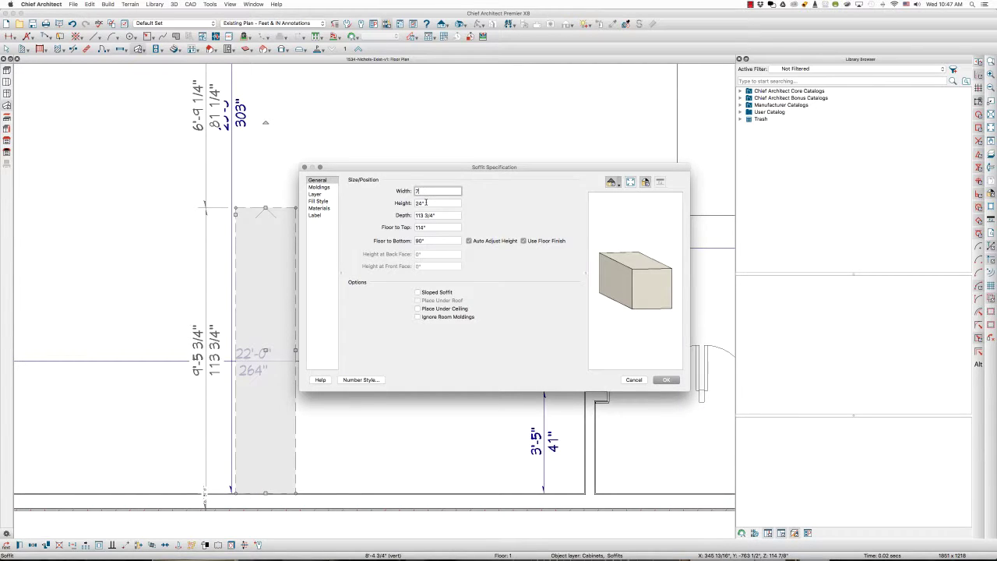
key(Tab)
text(7)
key(Tab)
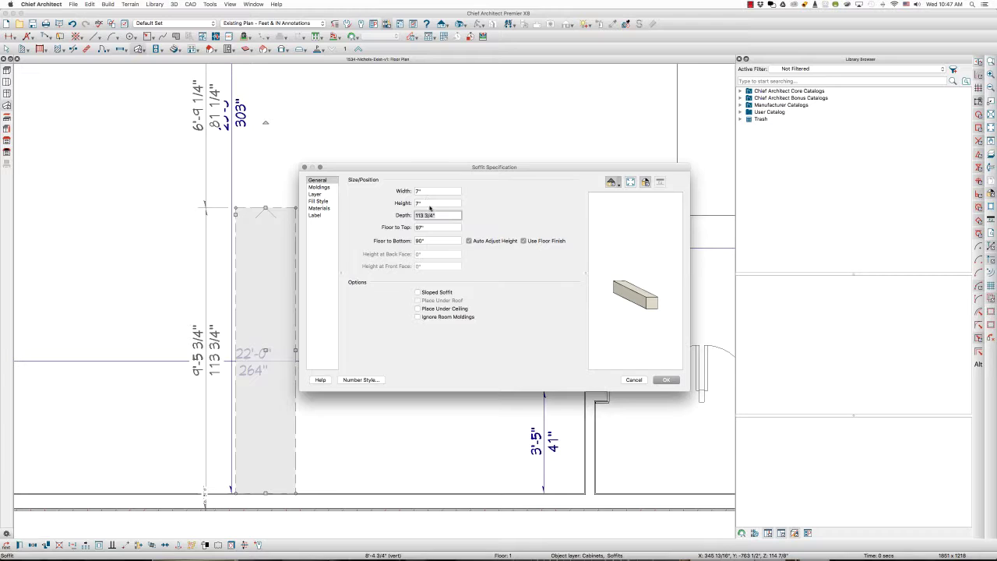
click(437, 293)
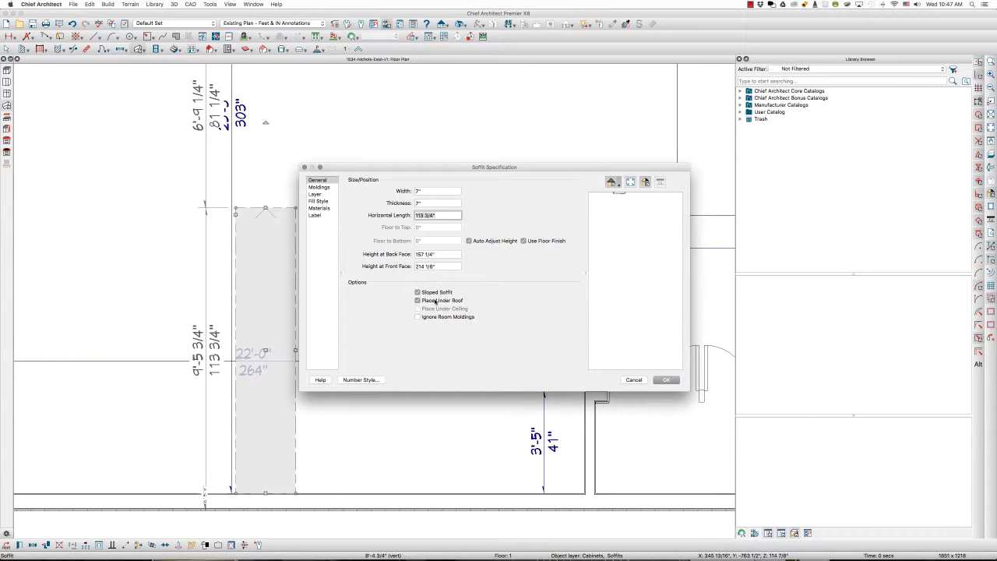
click(663, 381)
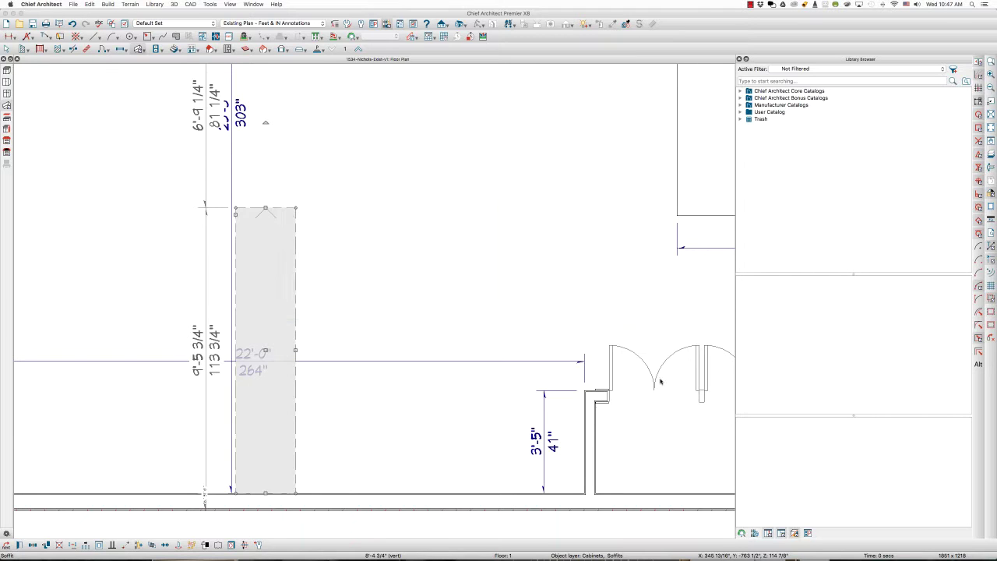
Create a full camera view of the main room showing the sloped beam and the sliding-door gable wall.
click(461, 23)
click(475, 74)
drag(502, 131, 430, 194)
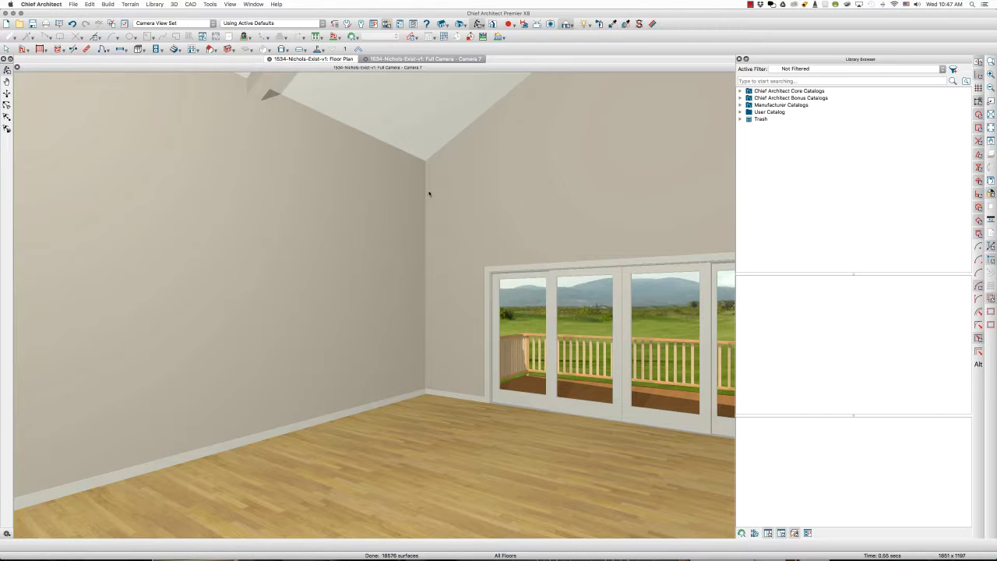
scroll(429, 194, up, 1)
key(Right)
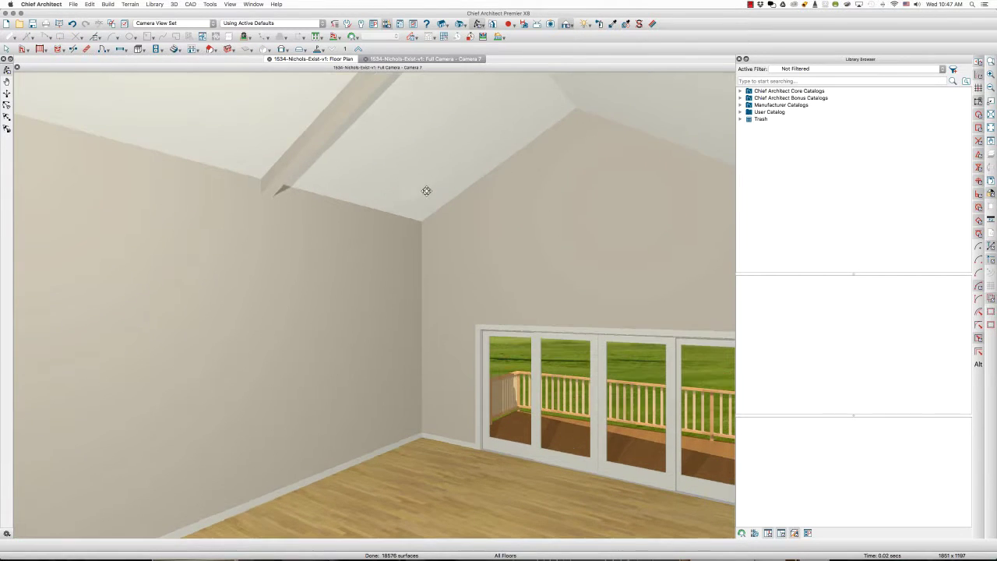
key(Right)
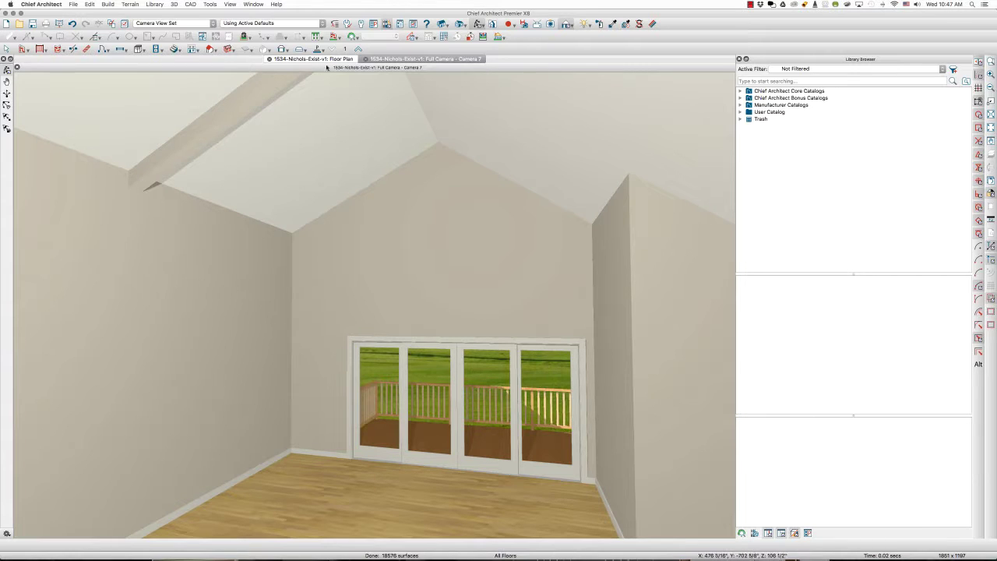
Paint the sloped beam with the Walnut wood material from the Core Catalogs.
click(740, 92)
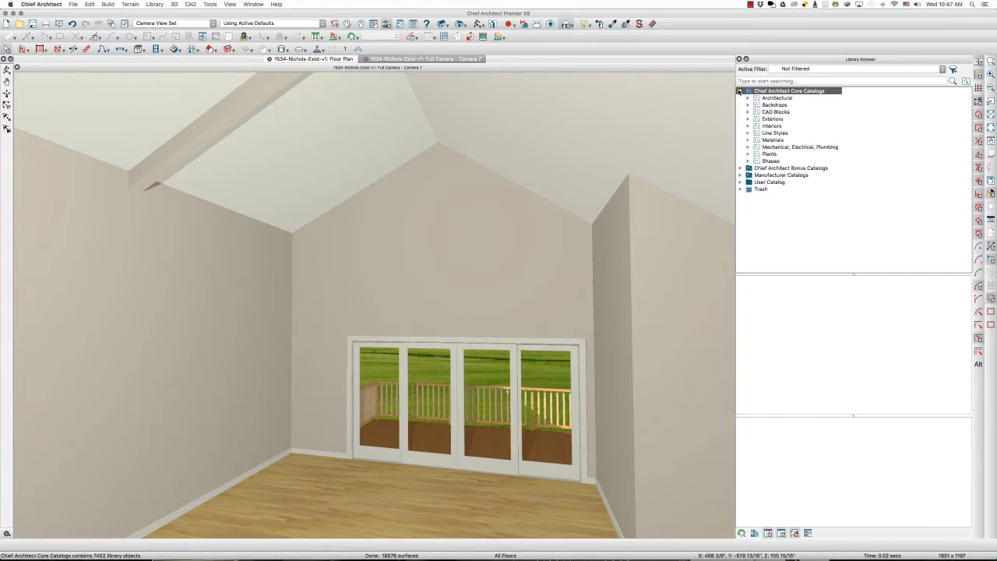
click(748, 141)
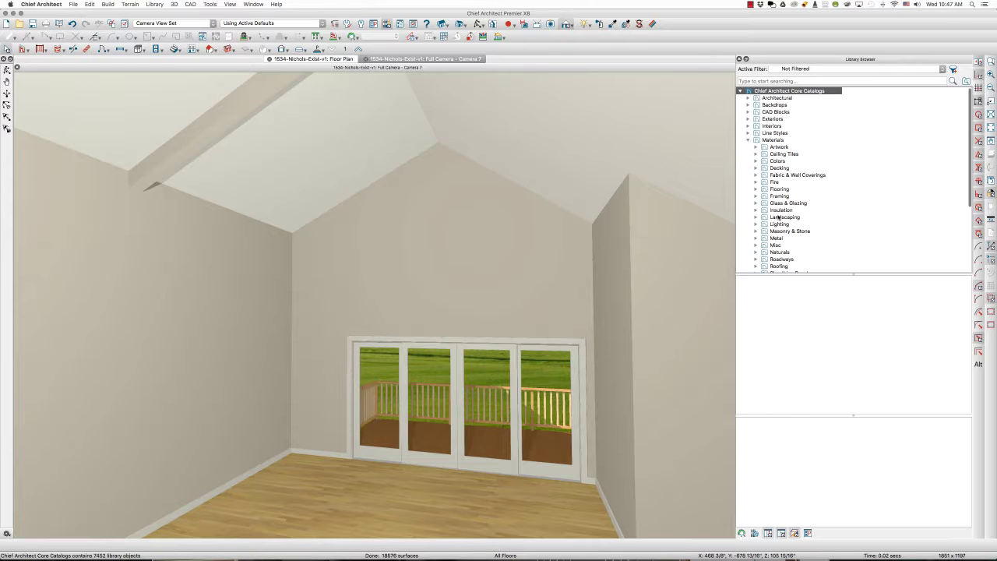
scroll(780, 218, down, 3)
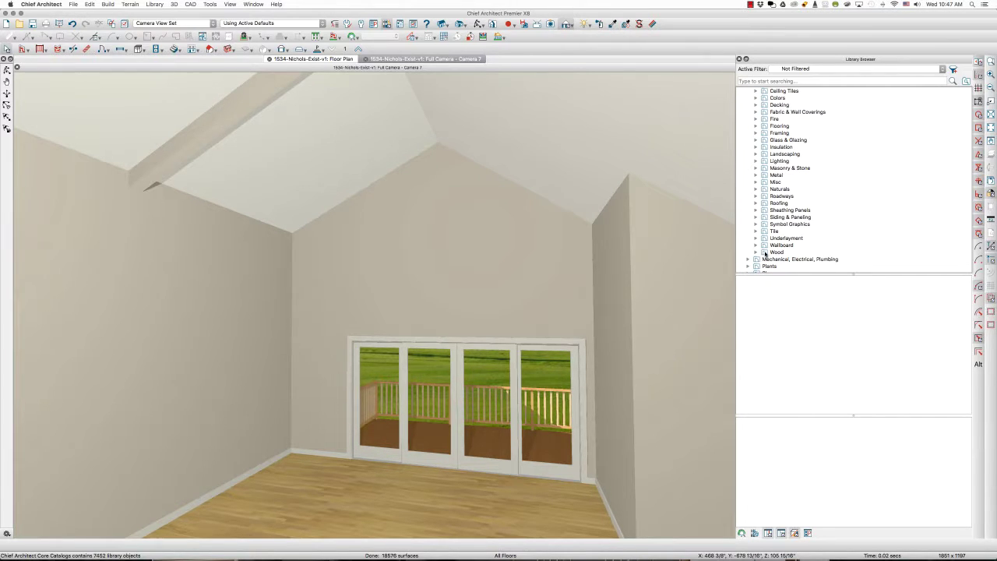
click(777, 253)
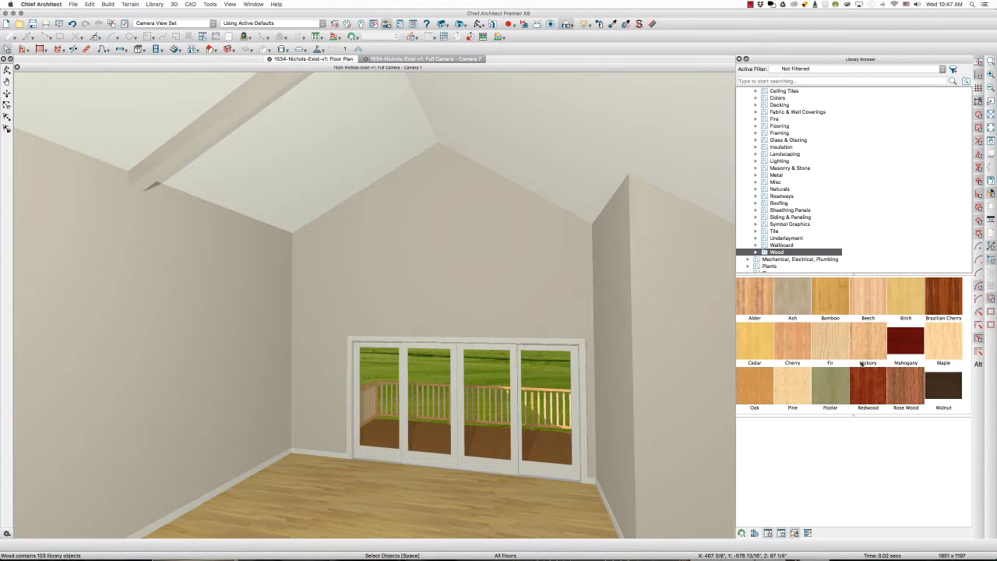
double_click(952, 388)
click(825, 344)
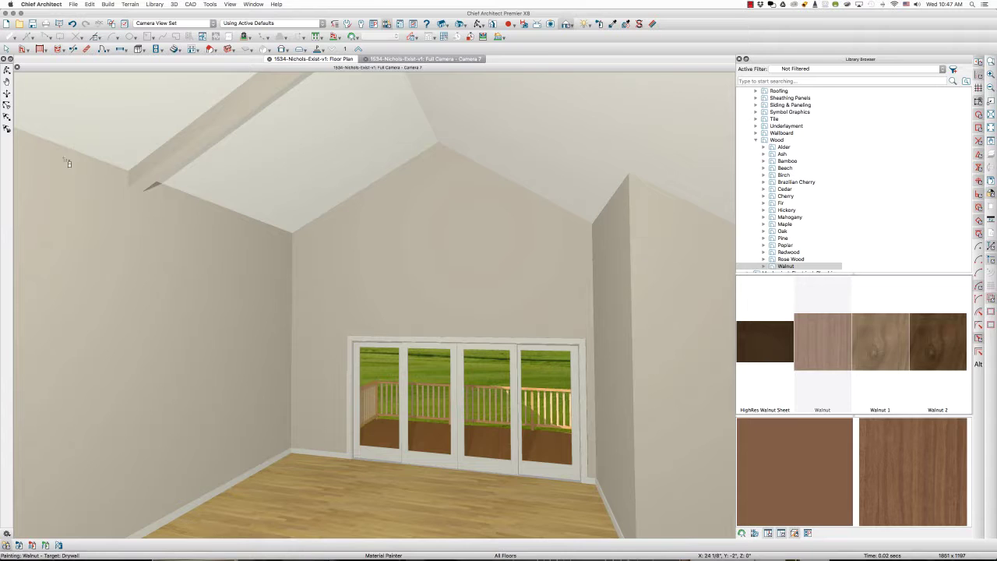
click(197, 145)
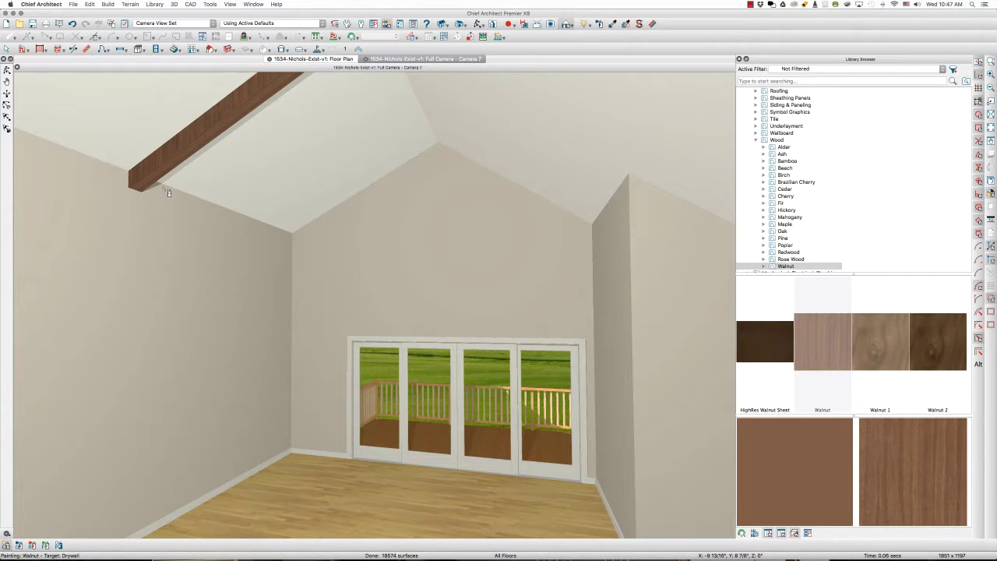
Assign the sloped walnut beam to the Beam layer.
double_click(176, 149)
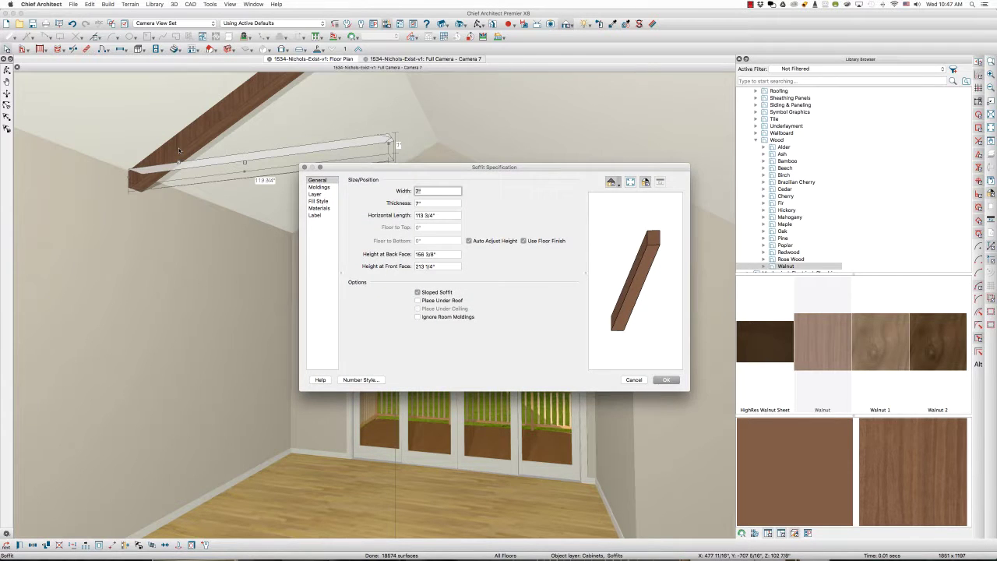
click(315, 194)
click(477, 194)
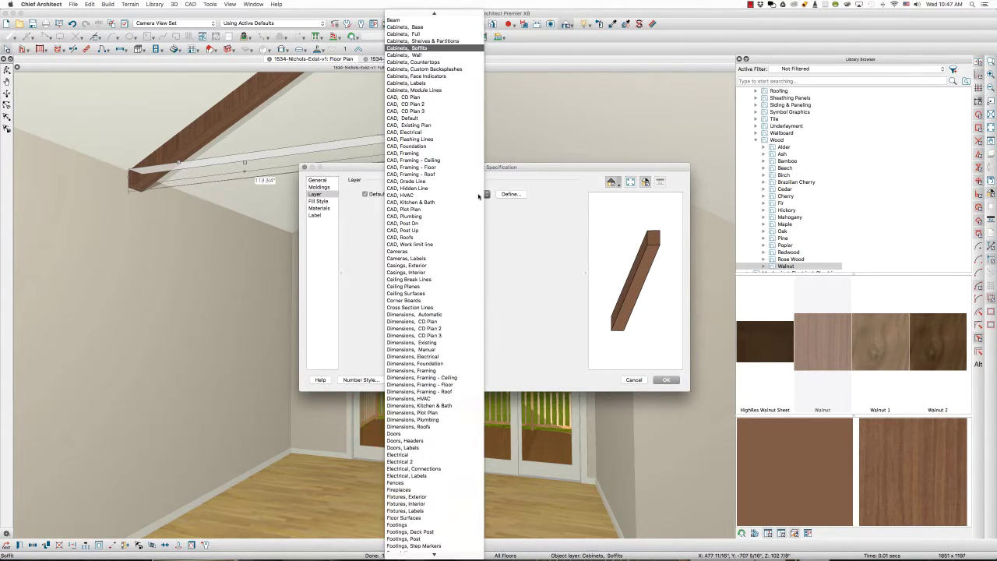
click(419, 21)
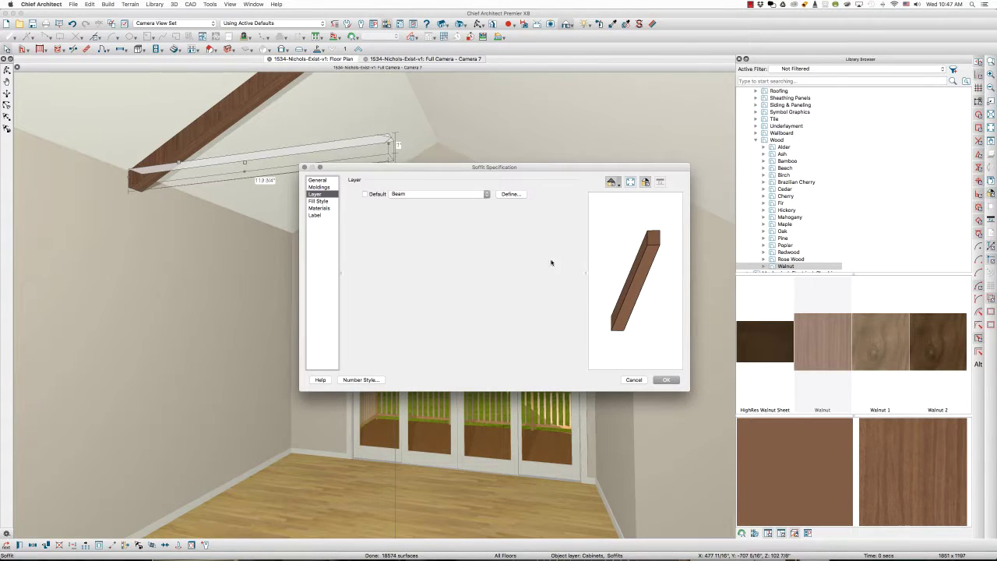
click(669, 380)
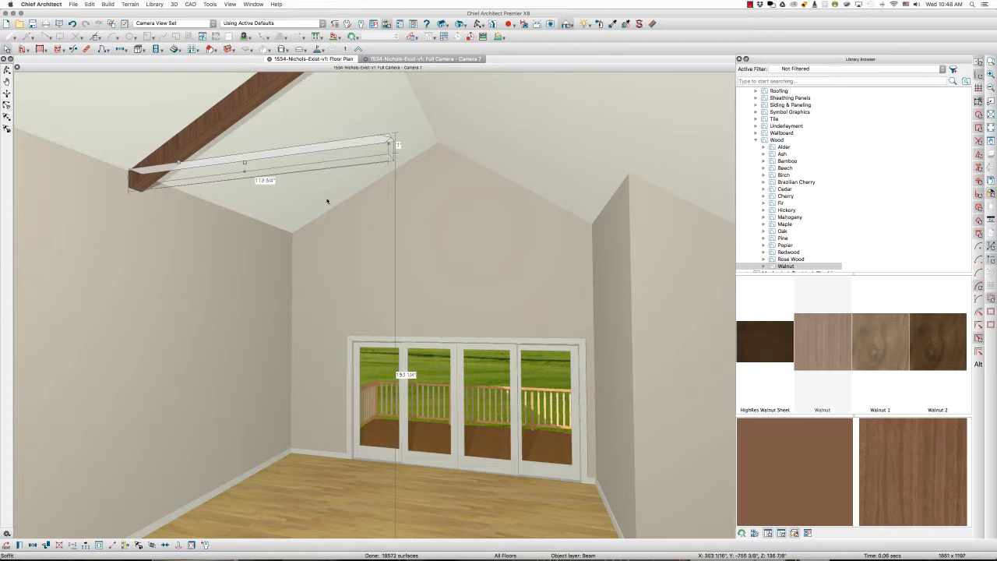
key(Escape)
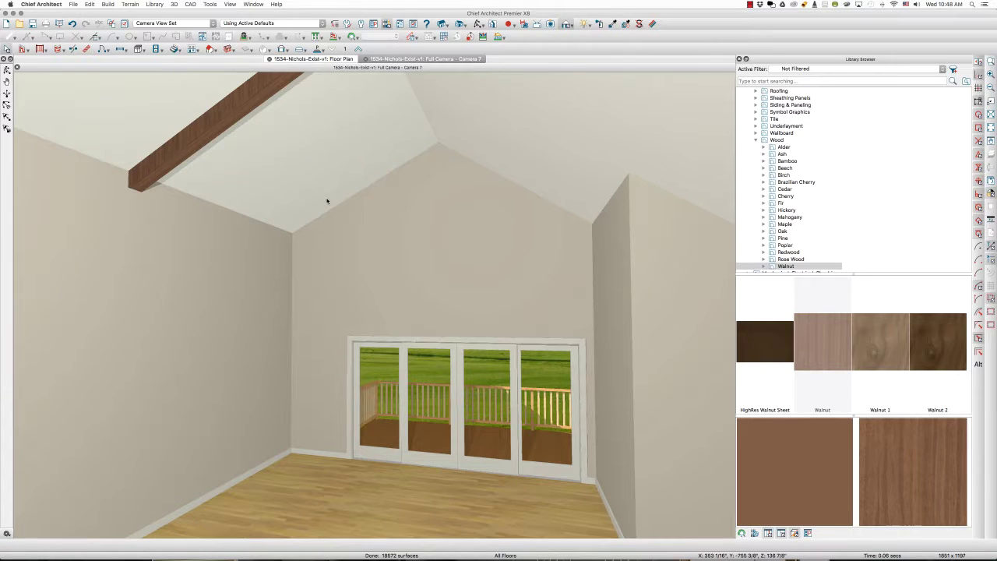
Make a mirrored copy of the beam in the floor plan, reflected about the middle of the deck-side exterior wall.
click(322, 61)
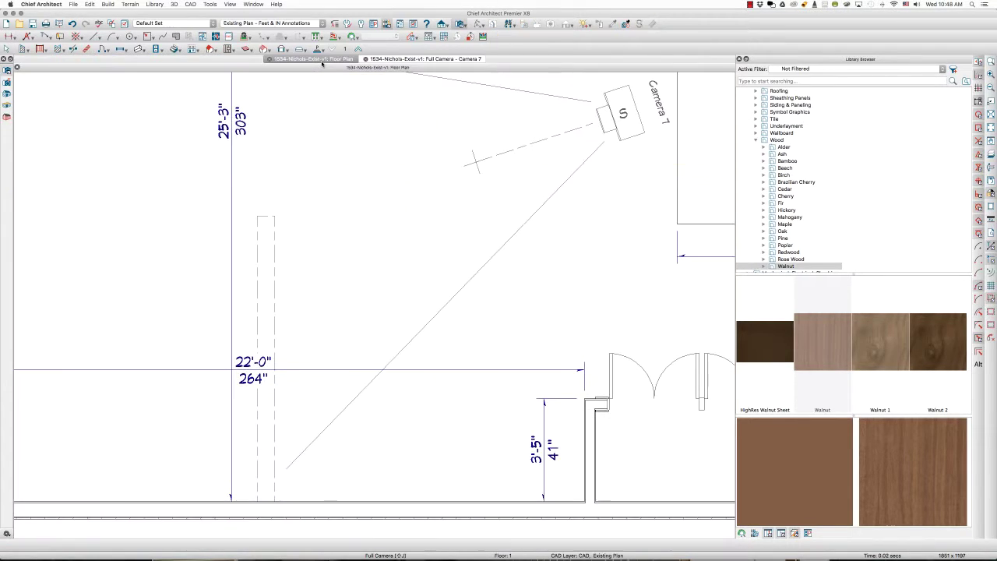
click(273, 250)
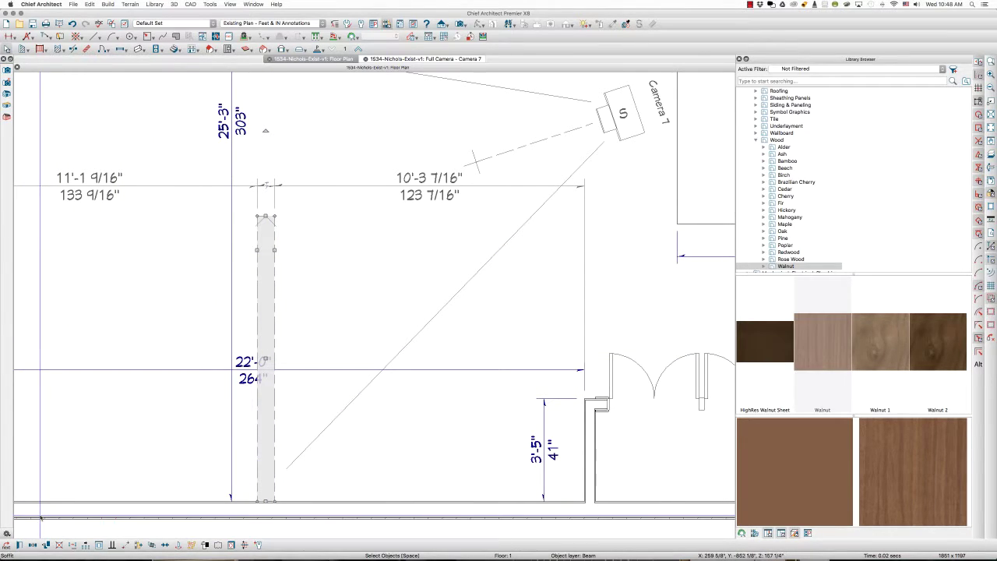
mouse_move(27, 558)
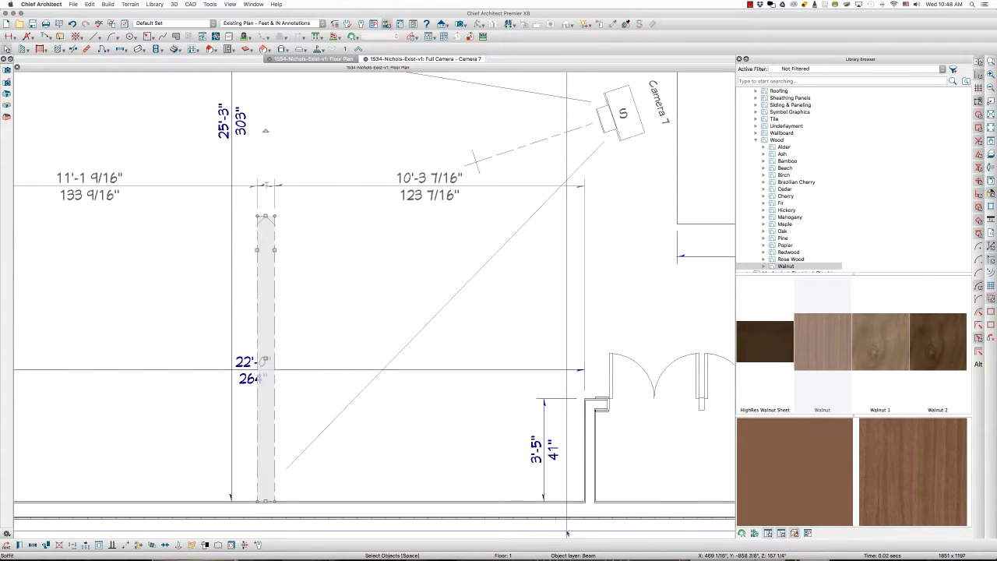
scroll(322, 305, down, 6)
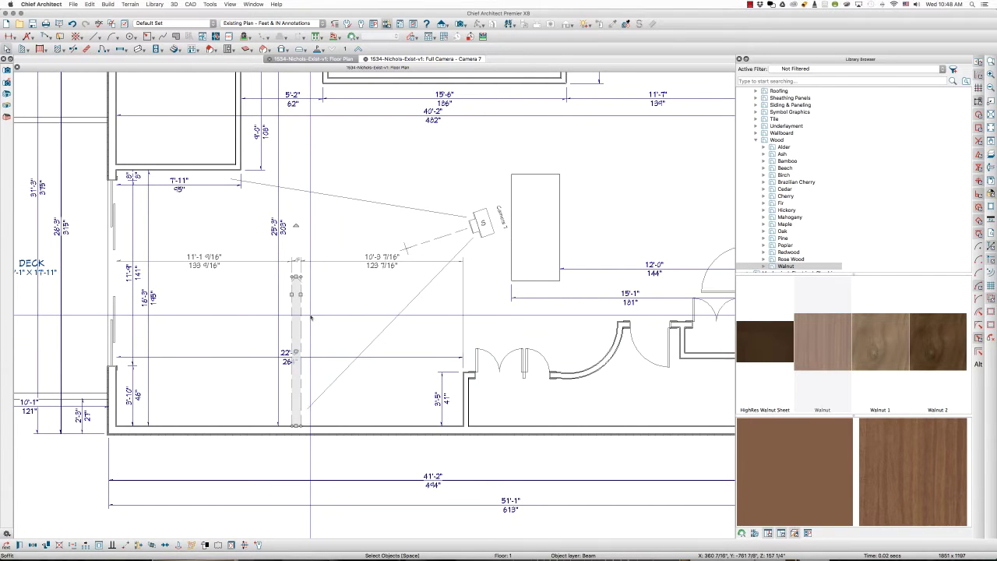
click(33, 544)
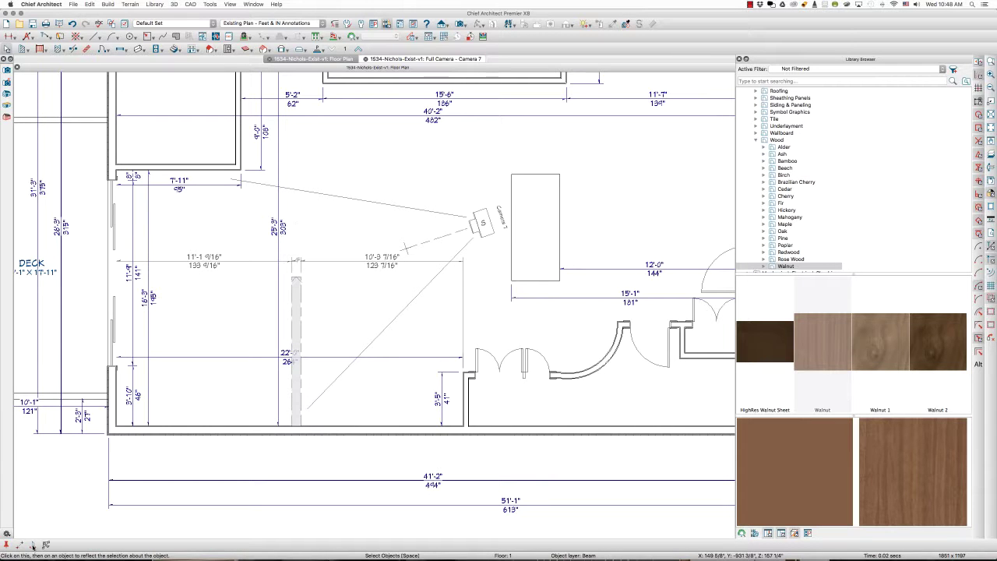
click(34, 544)
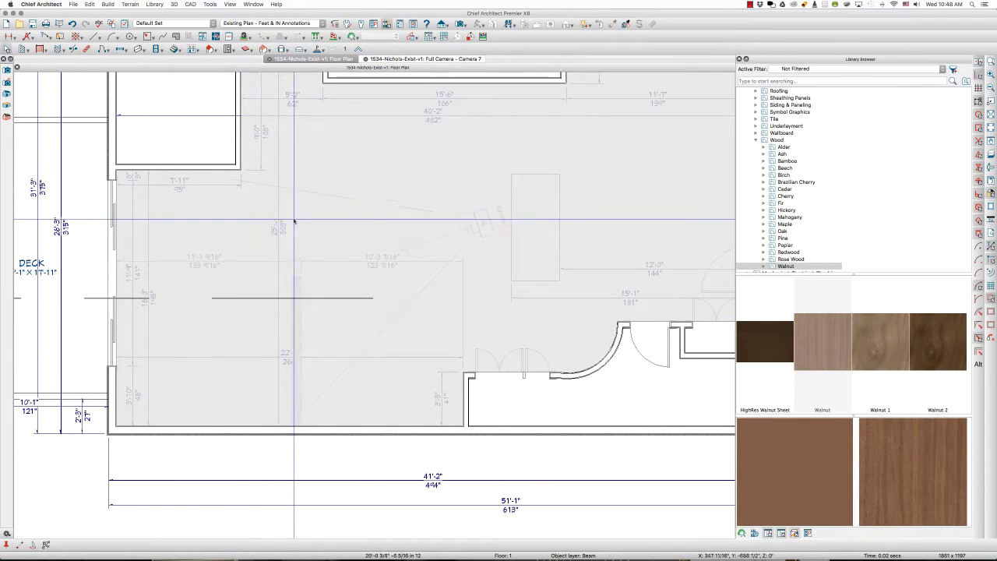
scroll(280, 286, down, 3)
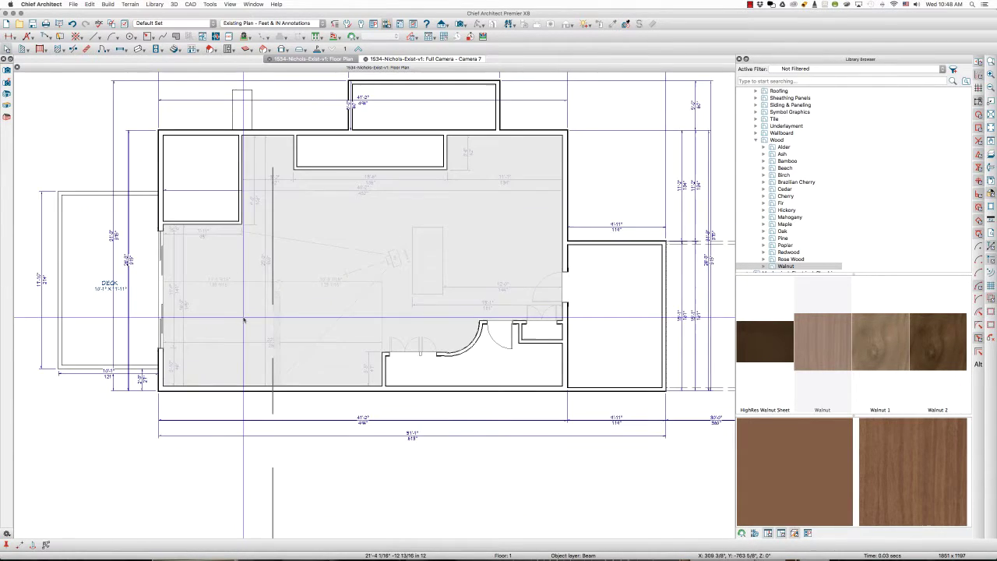
click(160, 283)
click(278, 216)
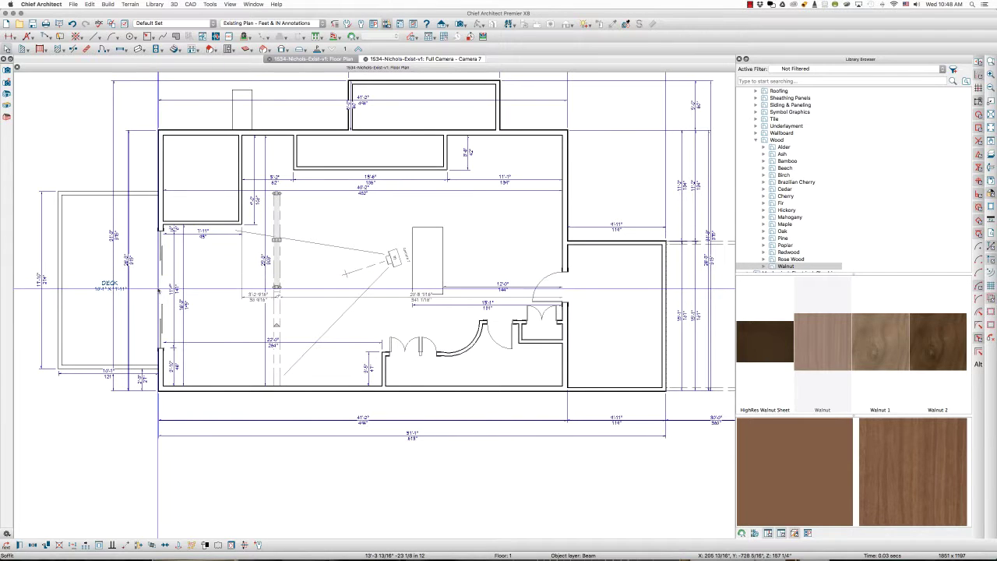
Stretch the outer end of the mirrored beam to the room's upper exterior wall.
scroll(278, 216, up, 2)
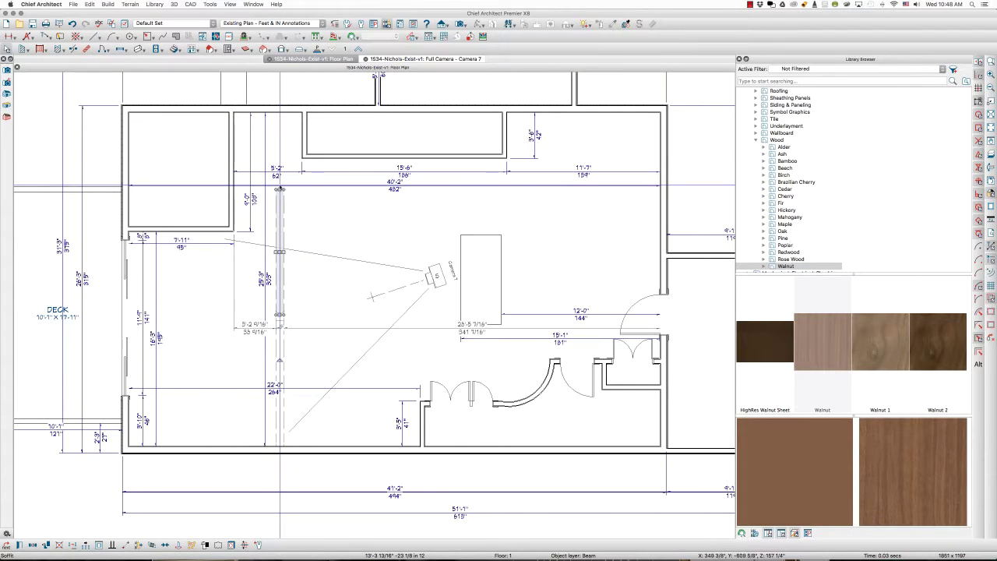
drag(279, 190, 278, 113)
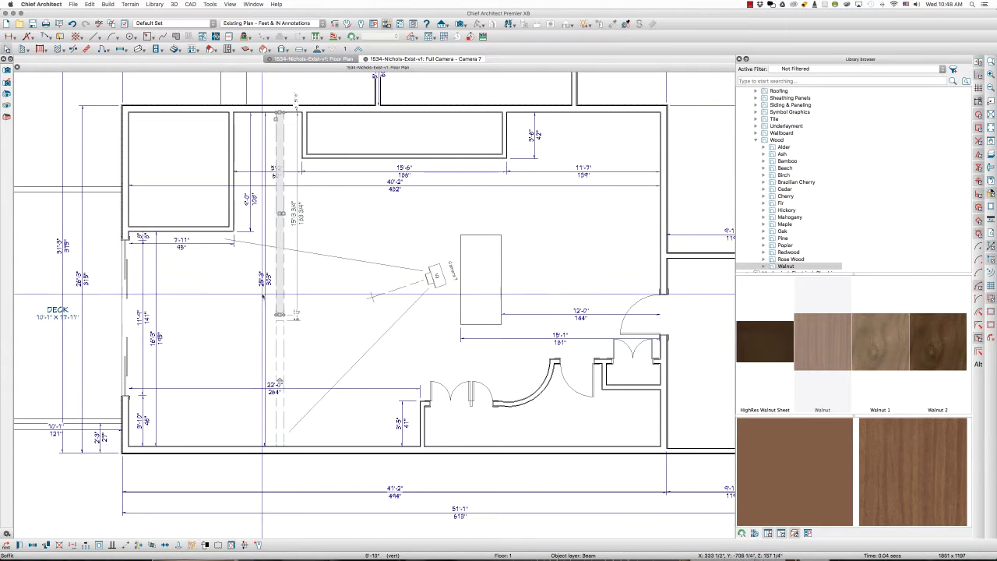
scroll(278, 321, up, 1)
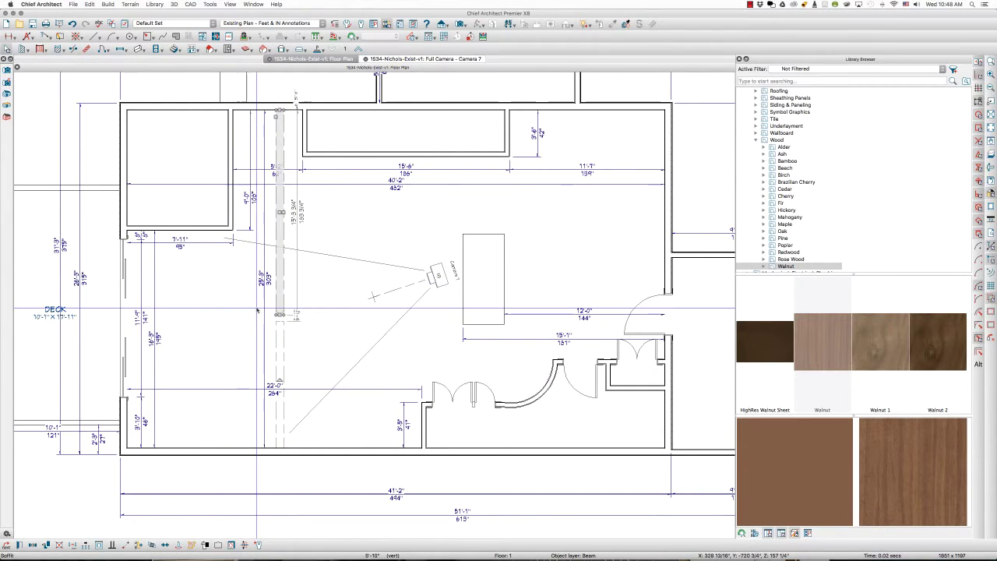
scroll(292, 274, up, 1)
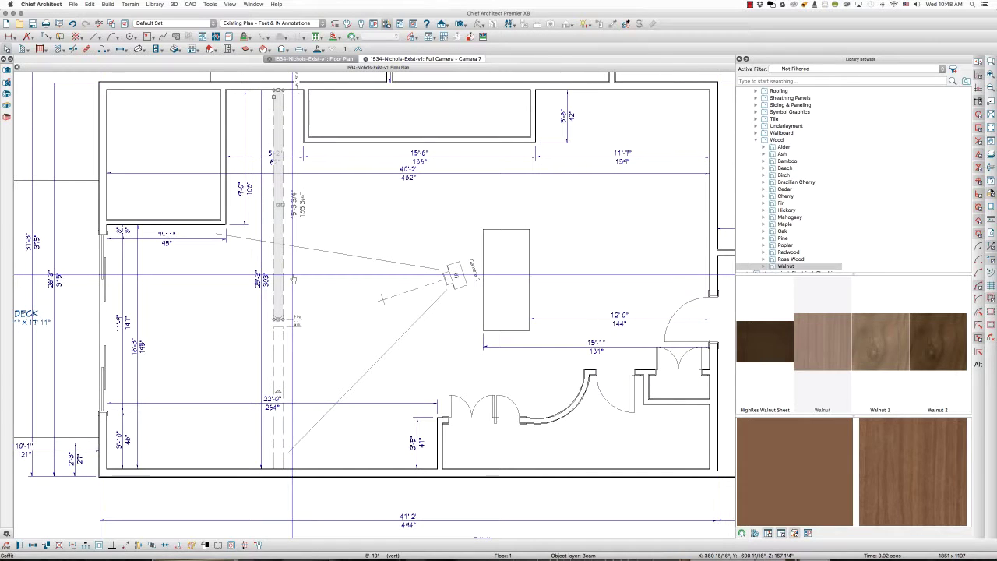
click(292, 274)
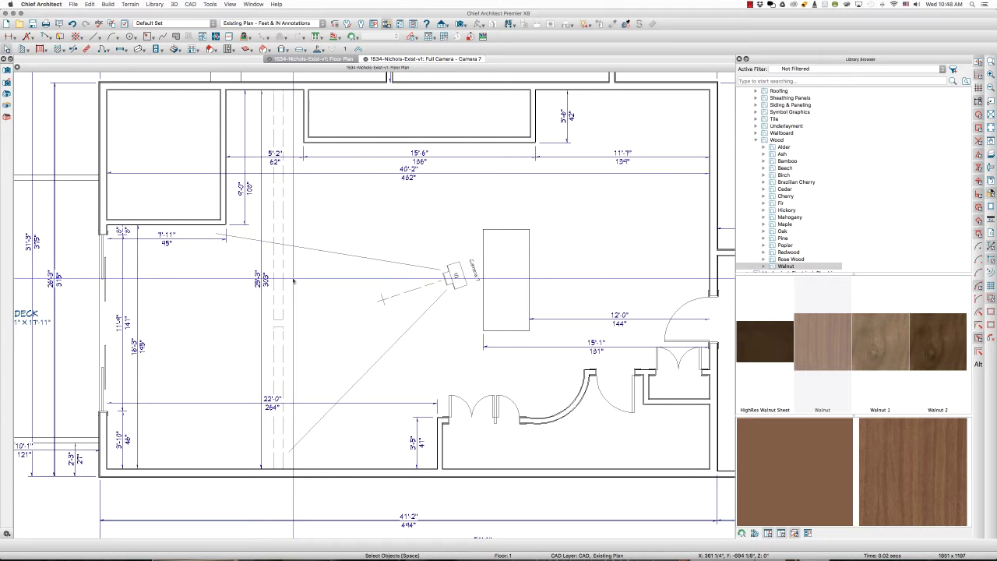
Turn on the display of the Roof Planes layer in the floor plan.
key(super+l)
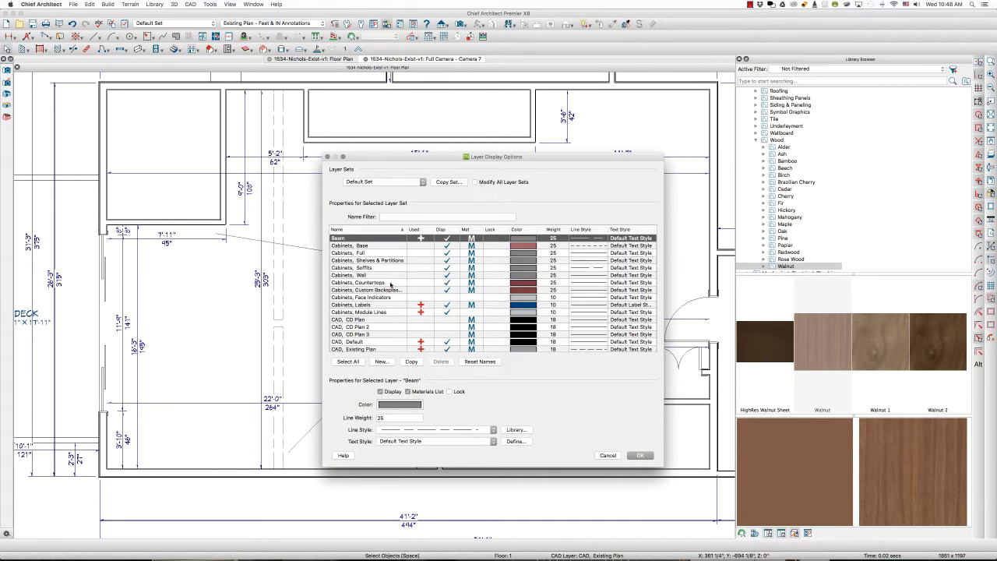
key(r)
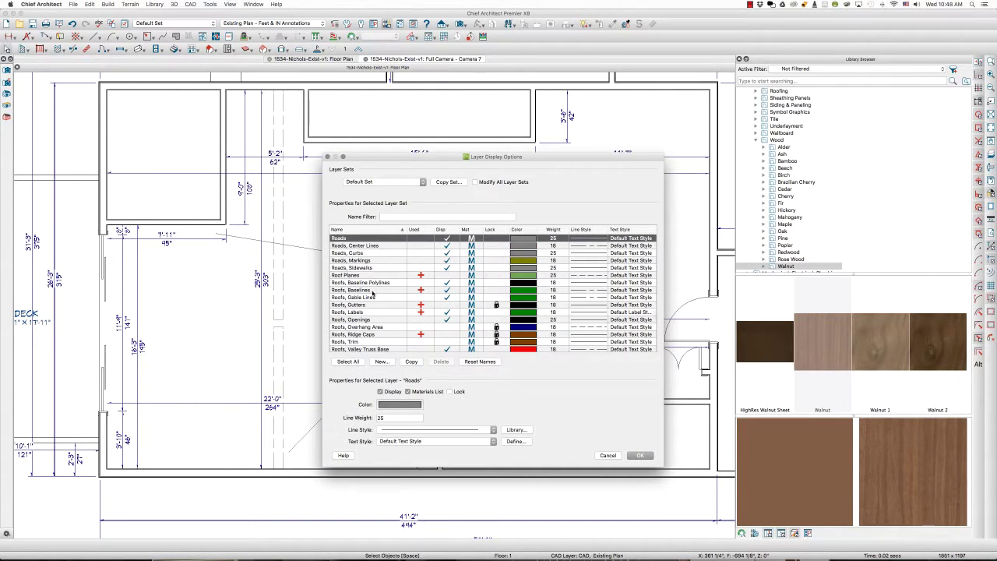
click(374, 276)
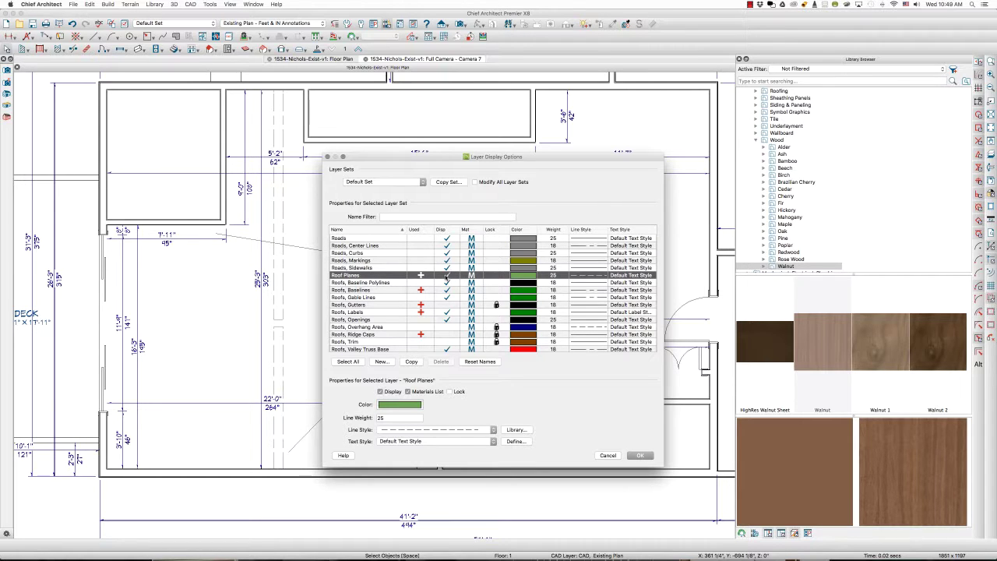
click(641, 456)
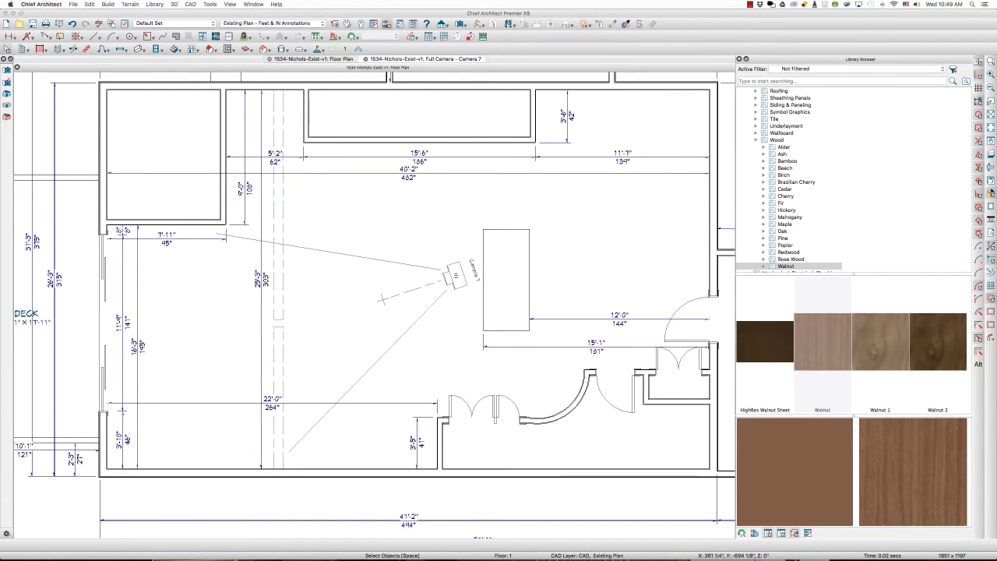
Resize the inner ends of both beams to meet at the roof ridge line and place each beam under the roof.
click(278, 337)
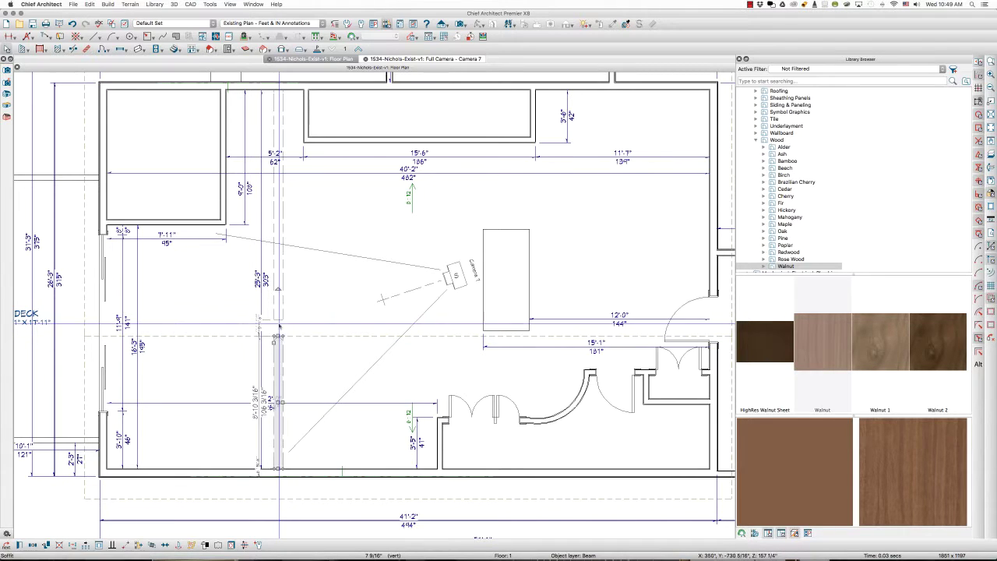
click(278, 333)
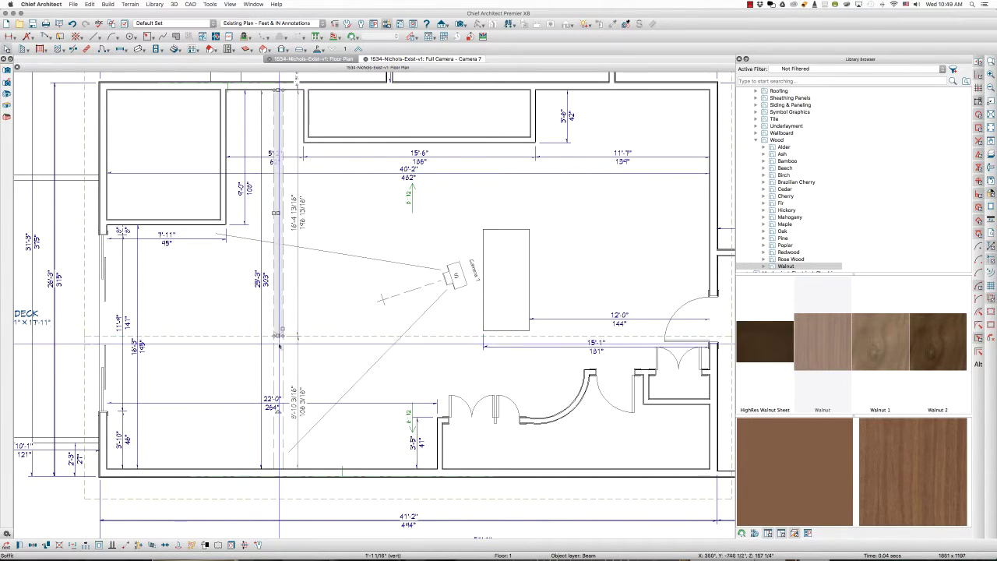
double_click(278, 339)
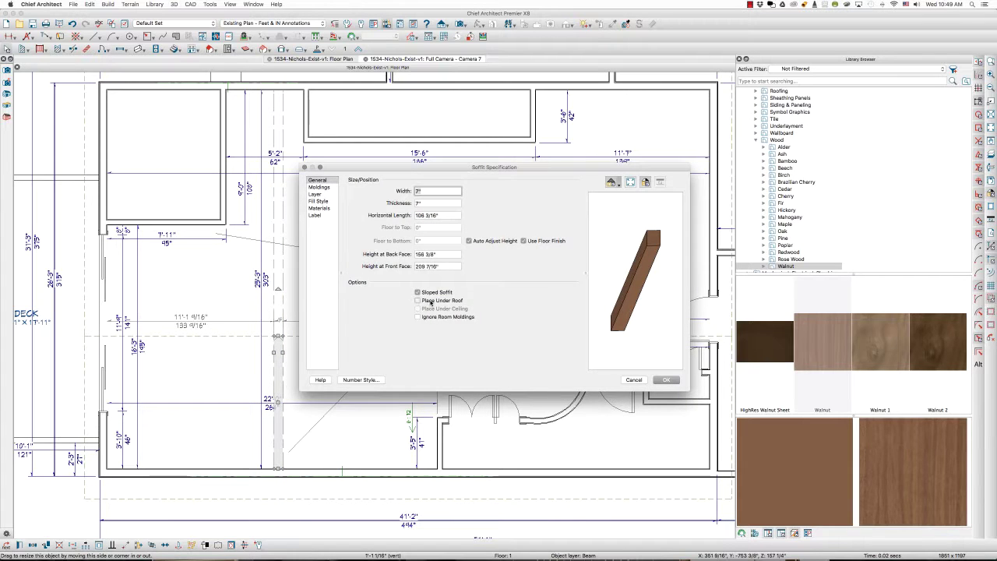
click(417, 300)
key(Return)
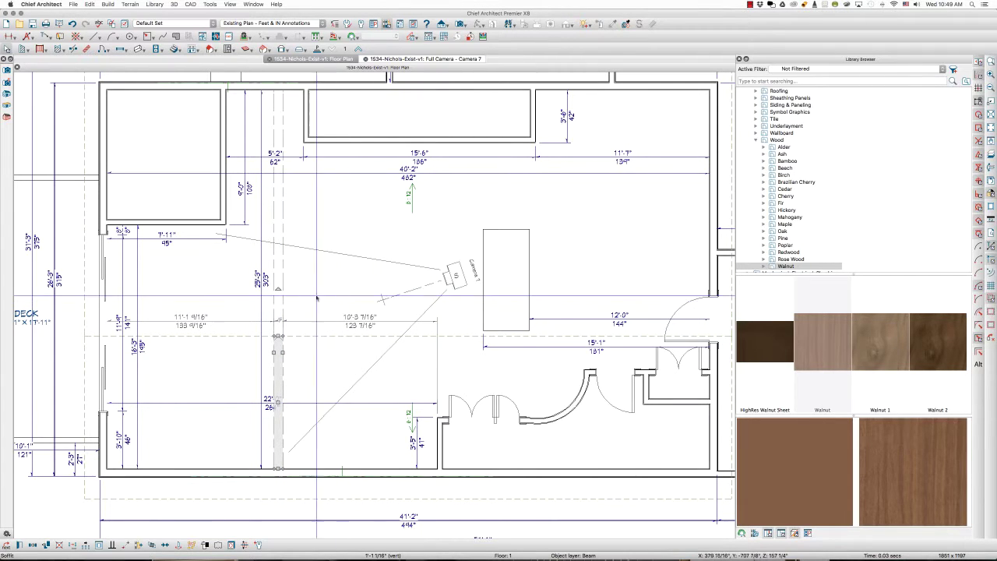
double_click(278, 328)
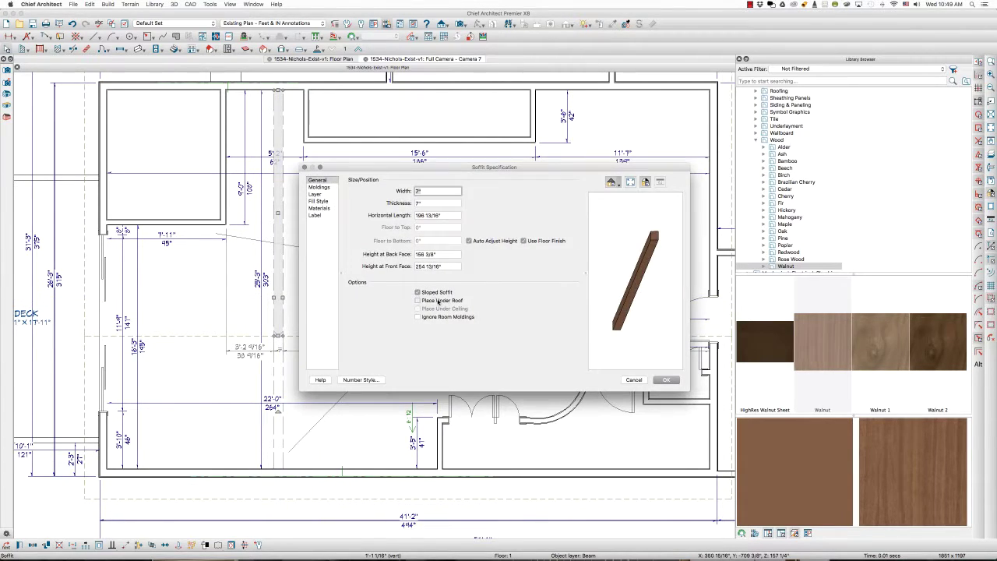
click(438, 300)
key(Return)
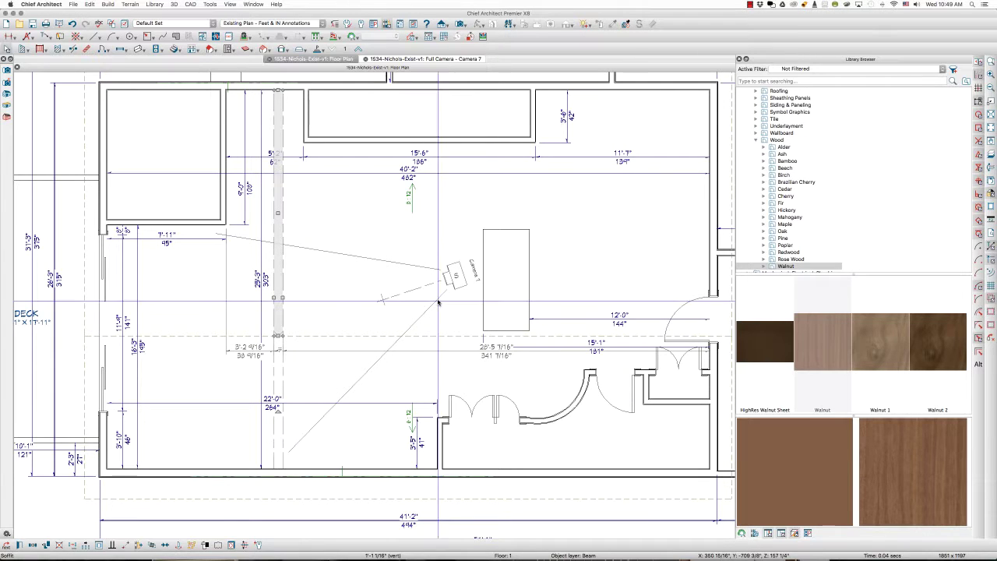
Inspect both sloped beams in the full camera view, adjust the viewing angle, and close the view.
click(416, 58)
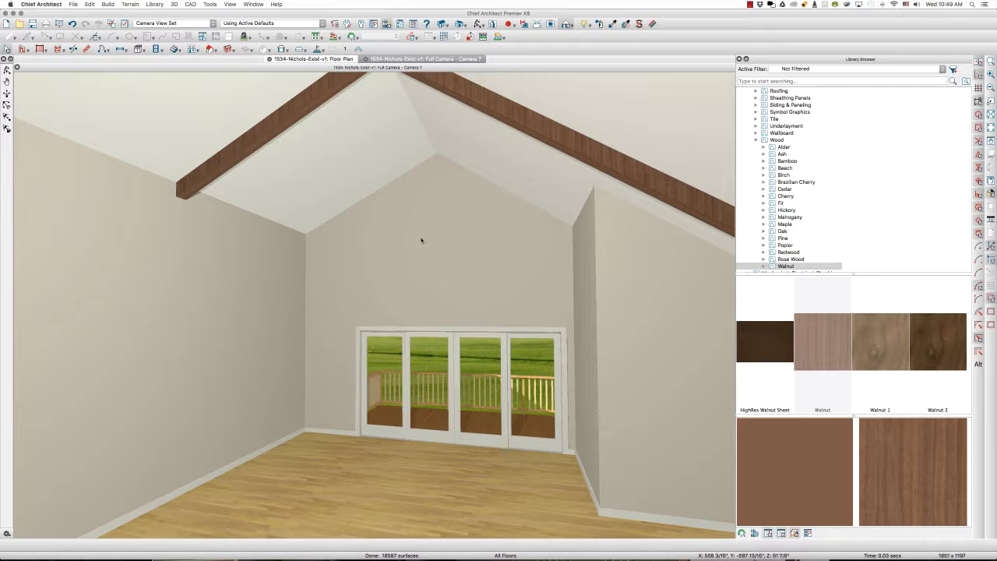
click(7, 74)
mouse_move(278, 236)
mouse_down()
mouse_move(260, 236)
mouse_move(269, 225)
mouse_up()
click(367, 59)
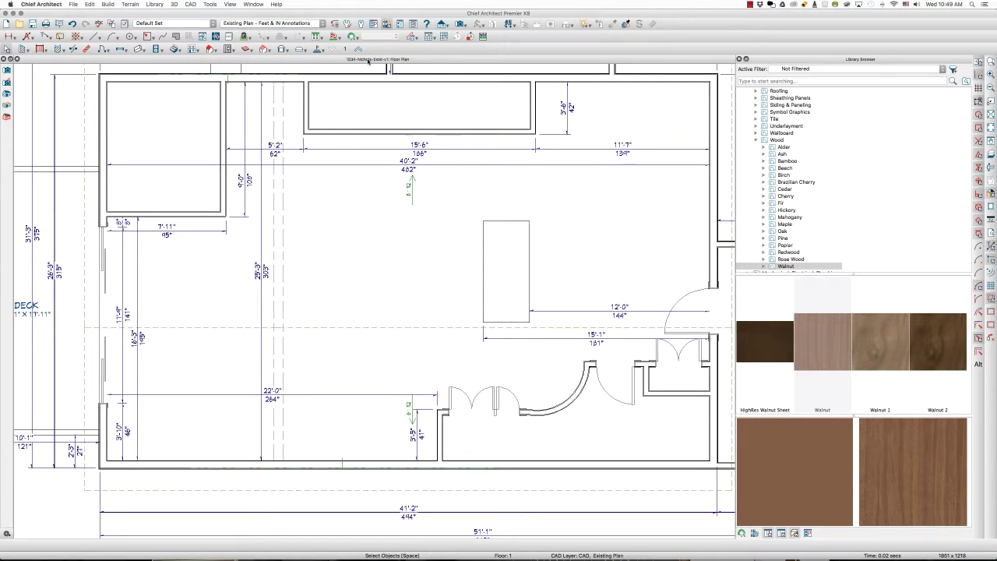
Create a backclipped cross section spanning just the two beams, looking toward the deck wall.
click(442, 24)
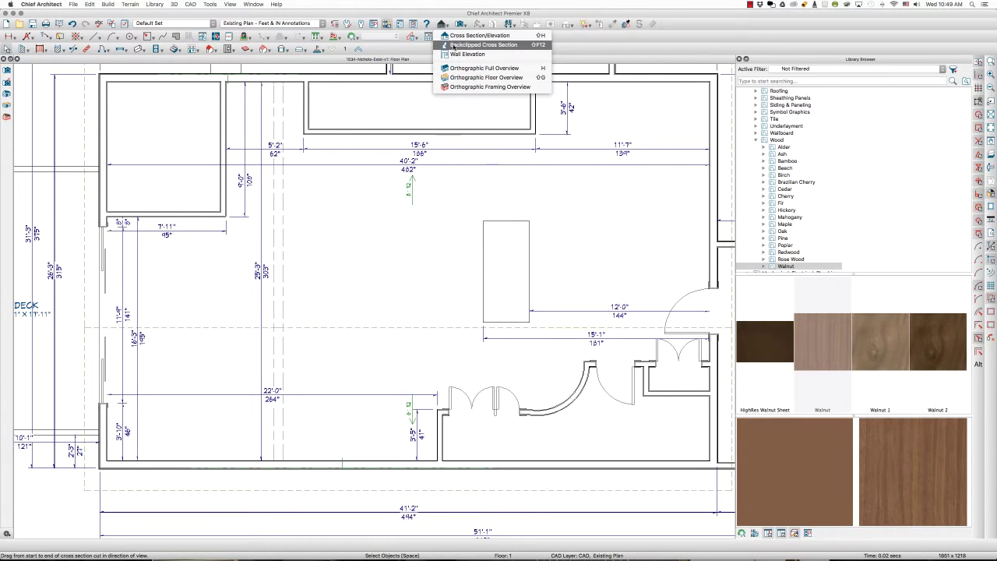
click(452, 46)
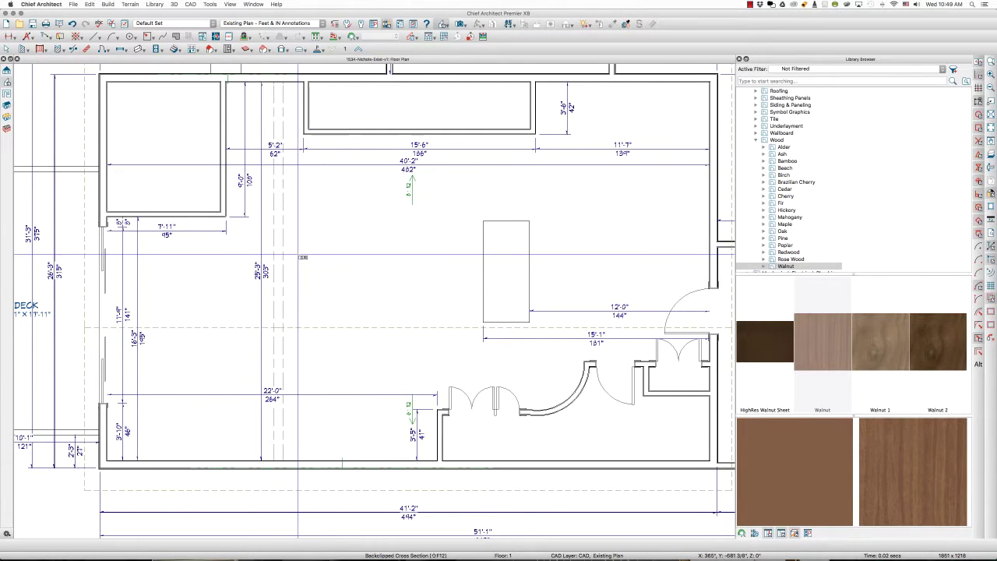
drag(297, 254, 254, 255)
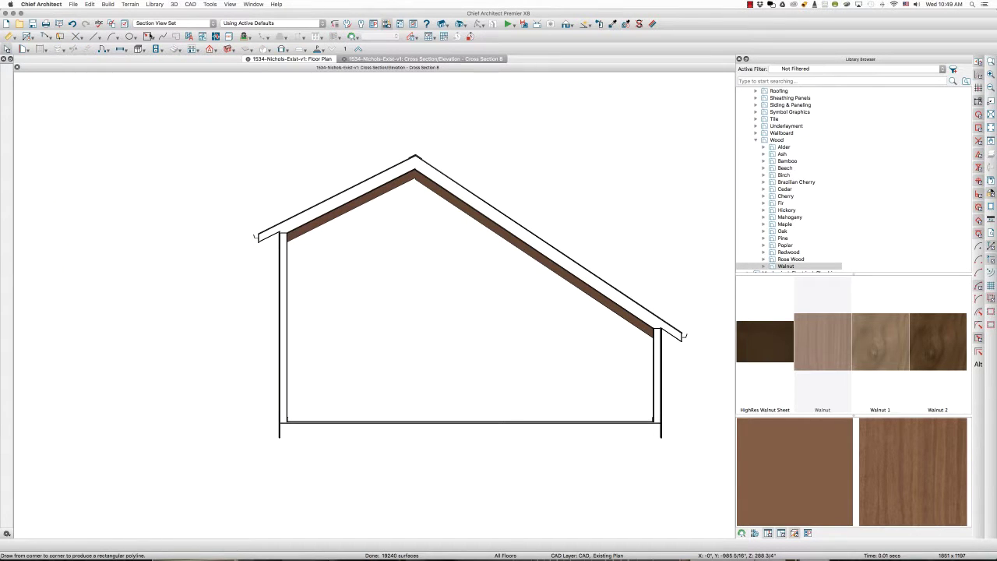
Start a rectangular polyline in the cross section and set the current CAD layer to Beam.
click(148, 36)
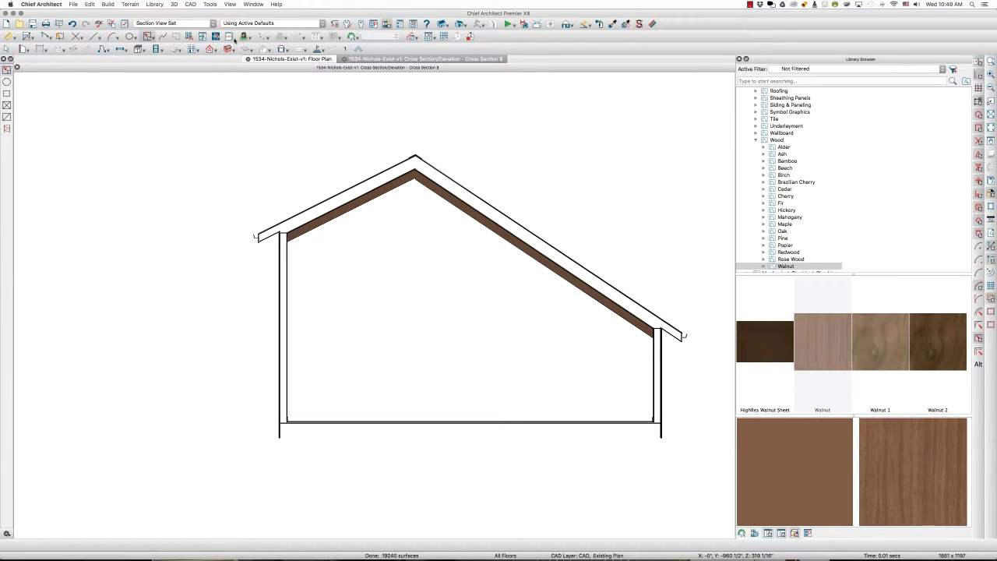
click(227, 36)
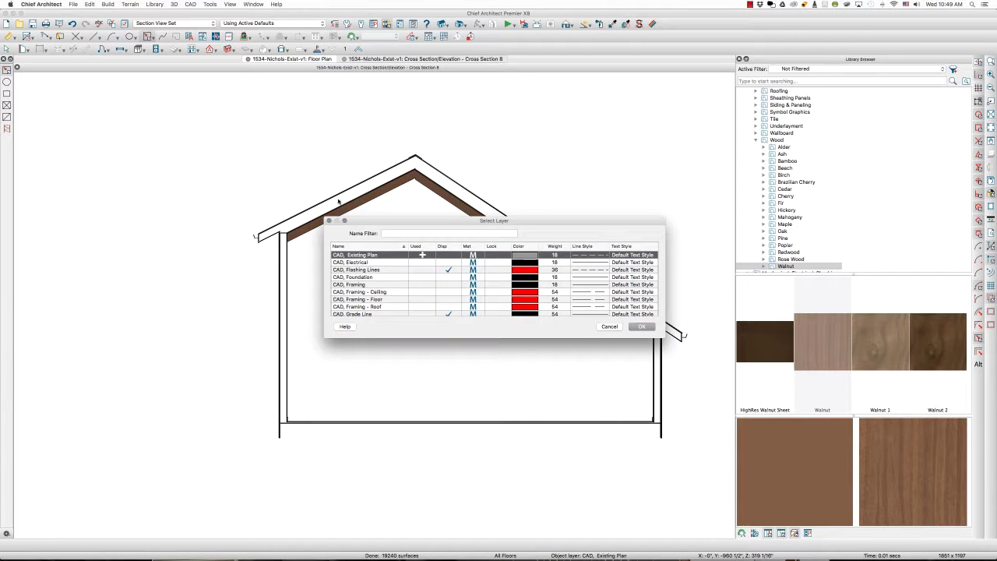
click(330, 221)
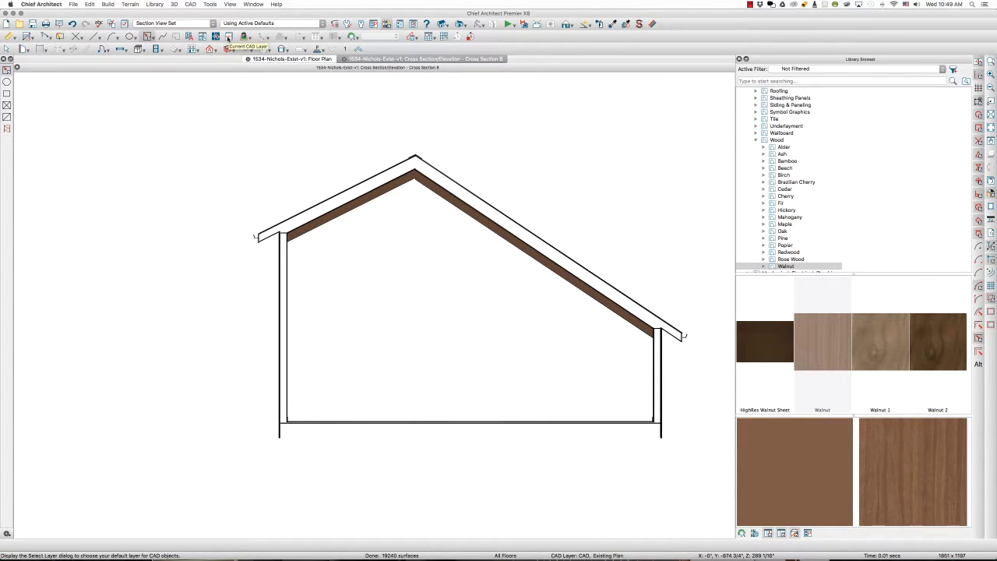
click(229, 36)
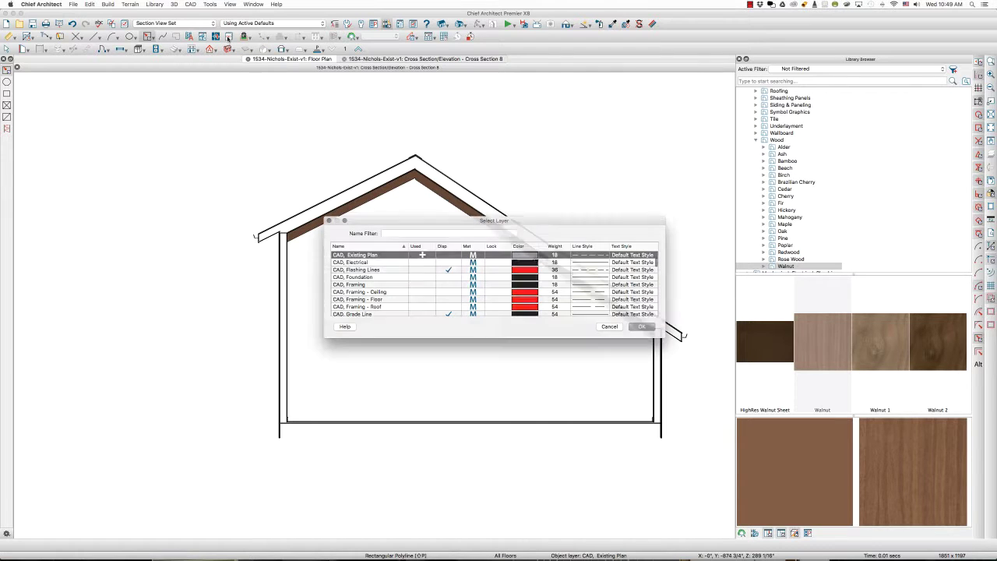
key(Escape)
click(190, 3)
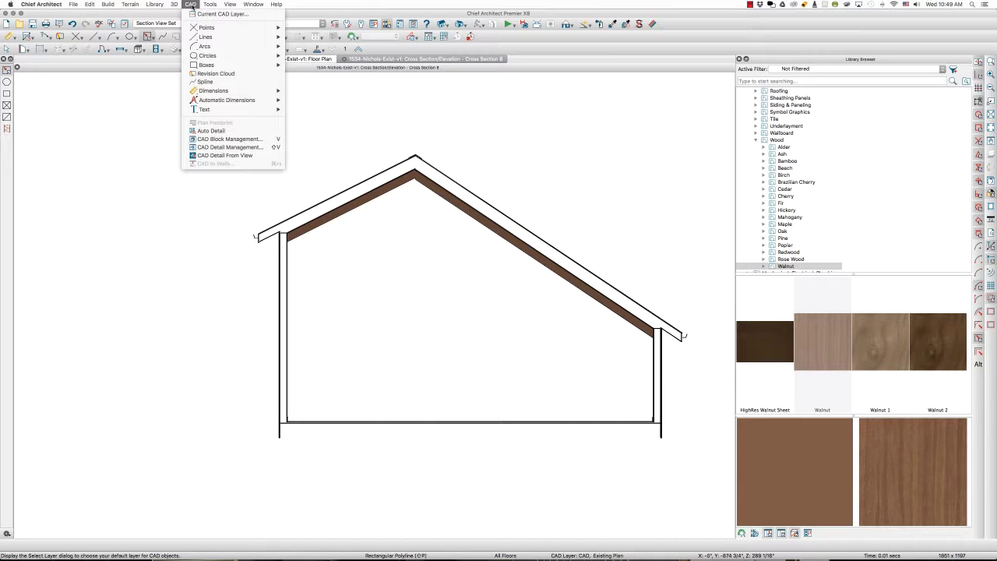
click(192, 14)
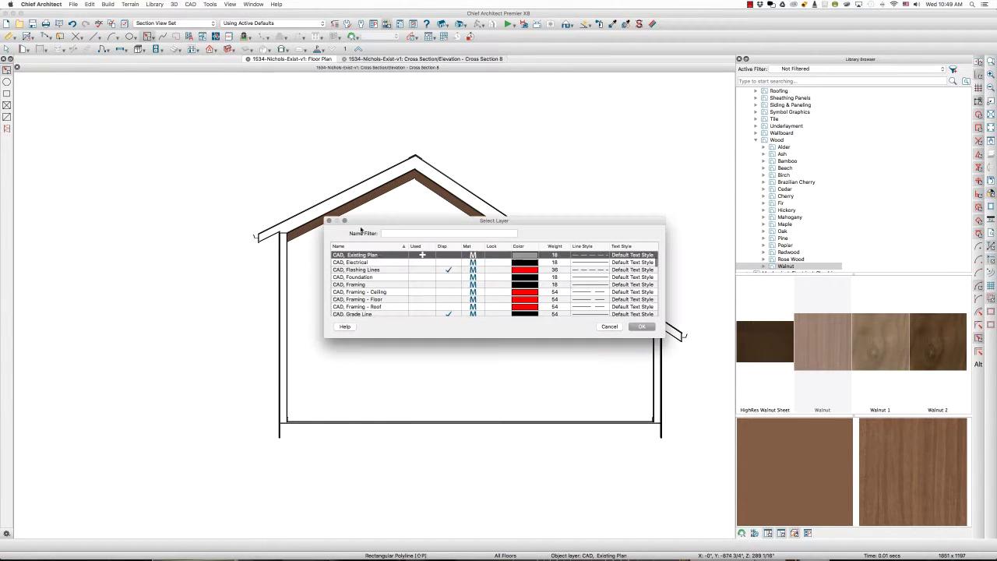
scroll(372, 277, up, 3)
scroll(372, 277, up, 3)
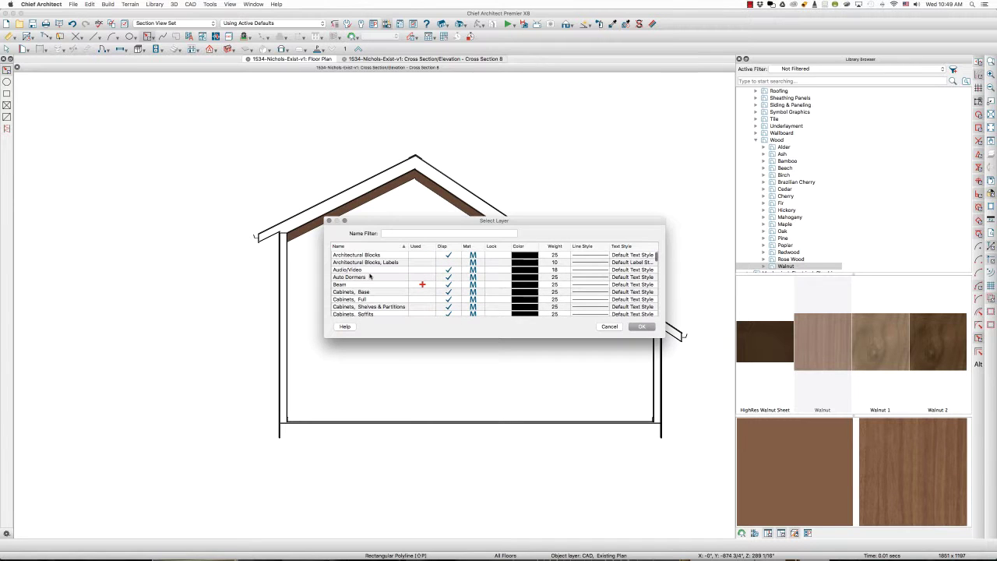
click(382, 285)
click(640, 327)
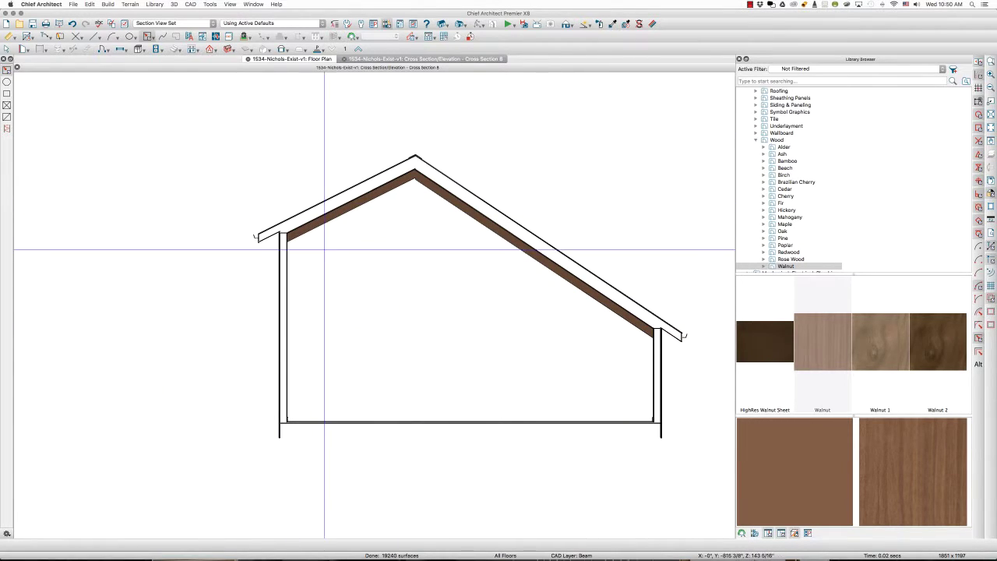
Draw a rectangle about 102" wide and 7" high from the lower inner corner where the shorter sloped beam meets the wall.
scroll(323, 238, up, 1)
scroll(306, 240, up, 1)
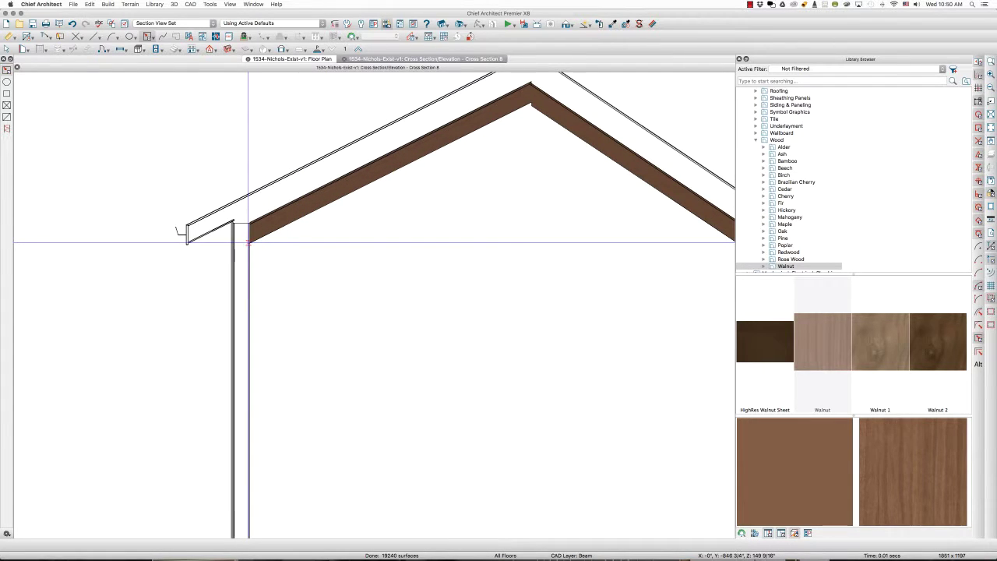
drag(248, 241, 518, 224)
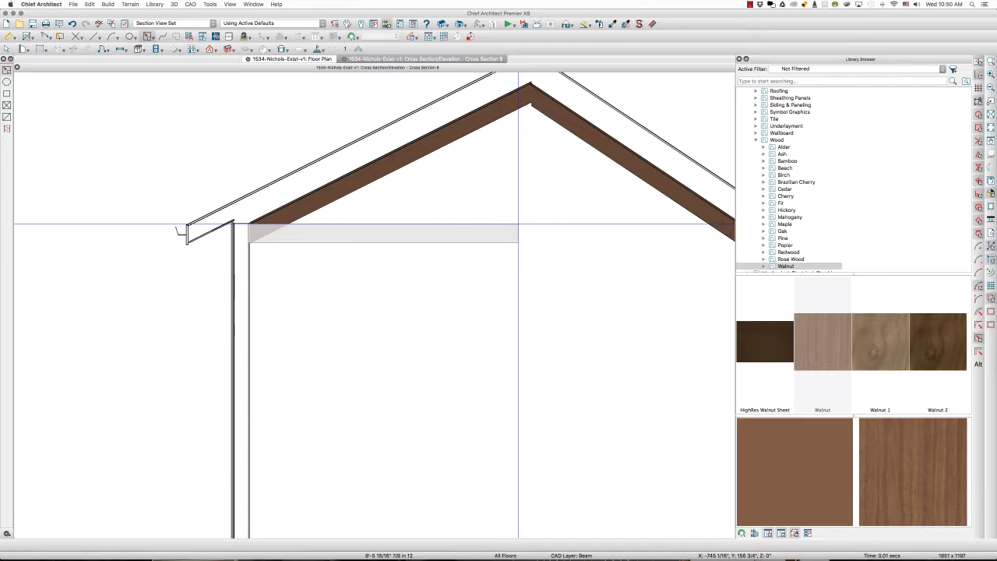
key(Tab)
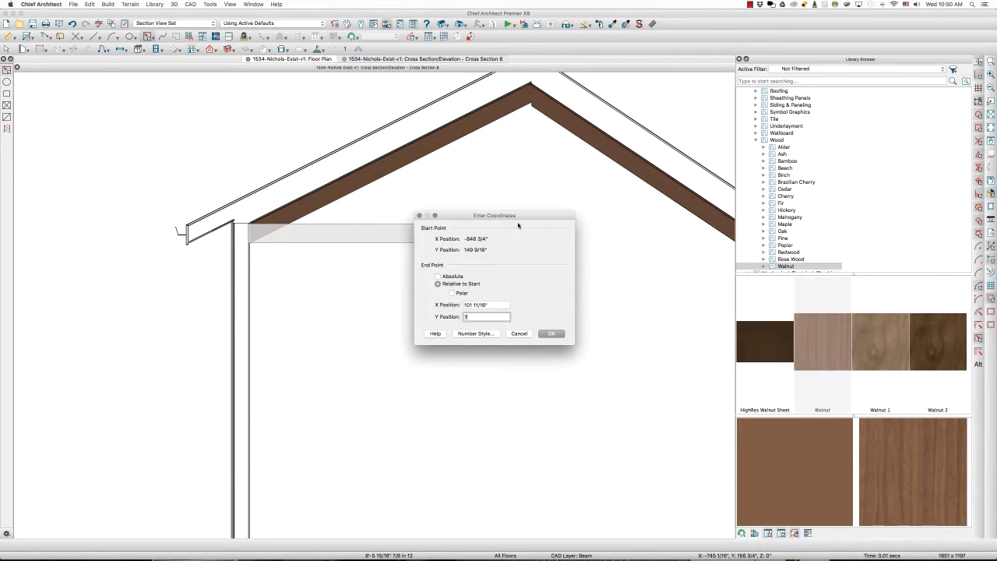
key(Return)
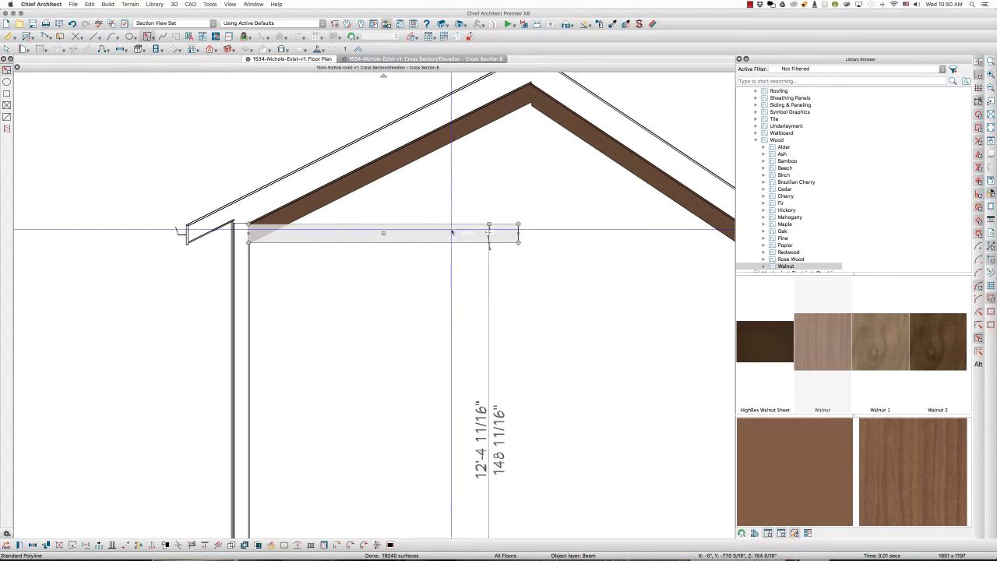
Raise the rectangle so its upper corner meets the top of the wall, and check the interior photo 8 northeast east.JPG.
scroll(249, 234, up, 6)
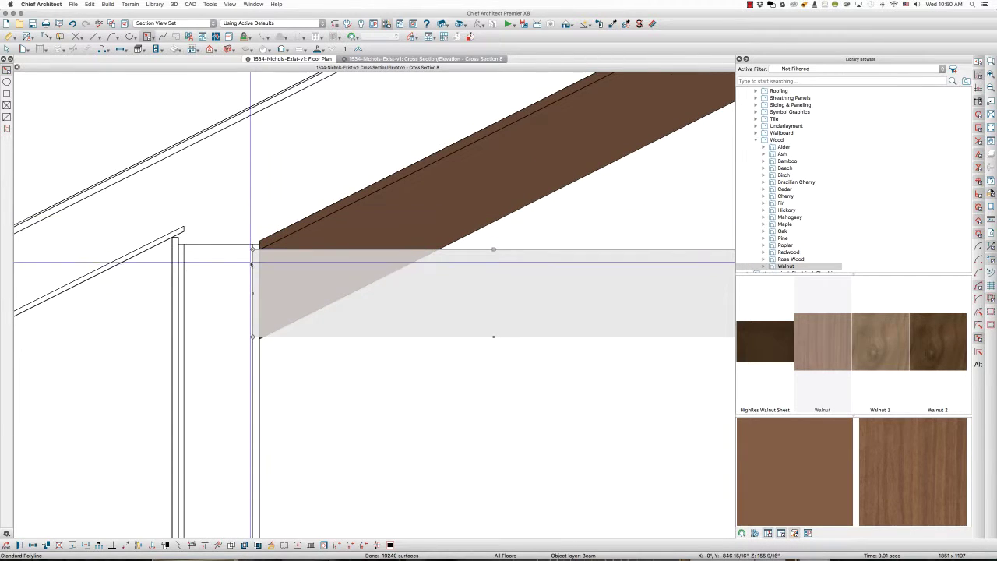
click(253, 247)
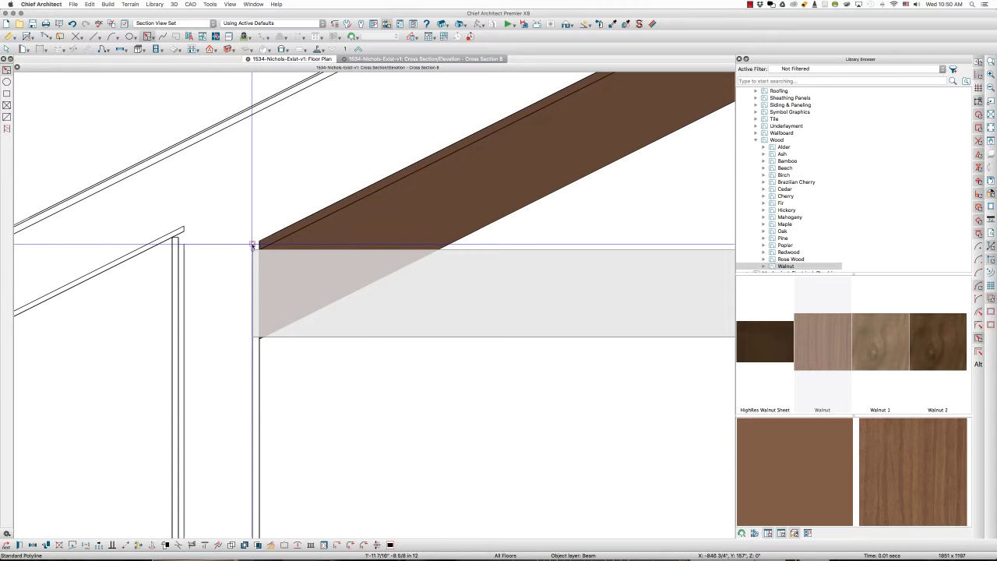
click(161, 544)
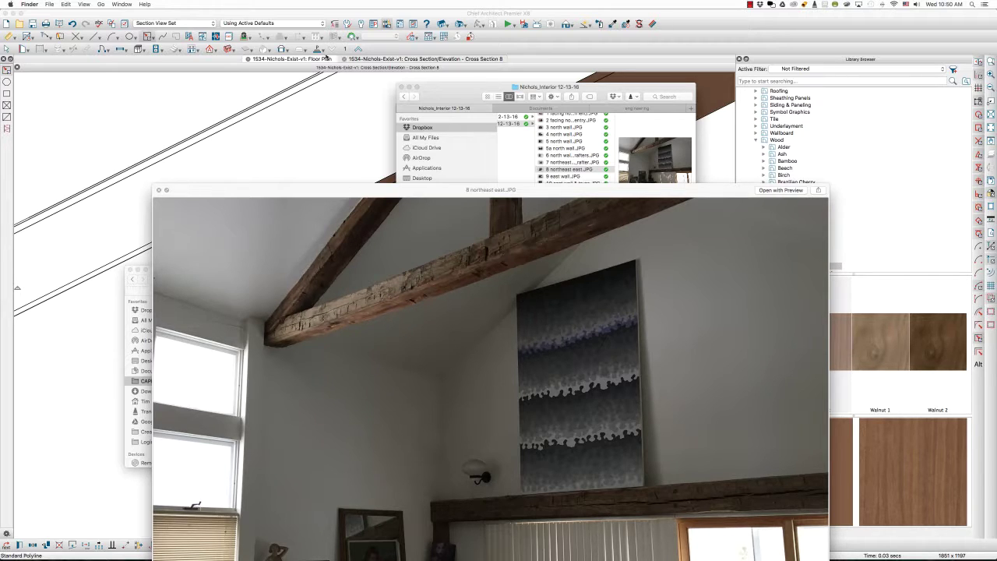
click(331, 18)
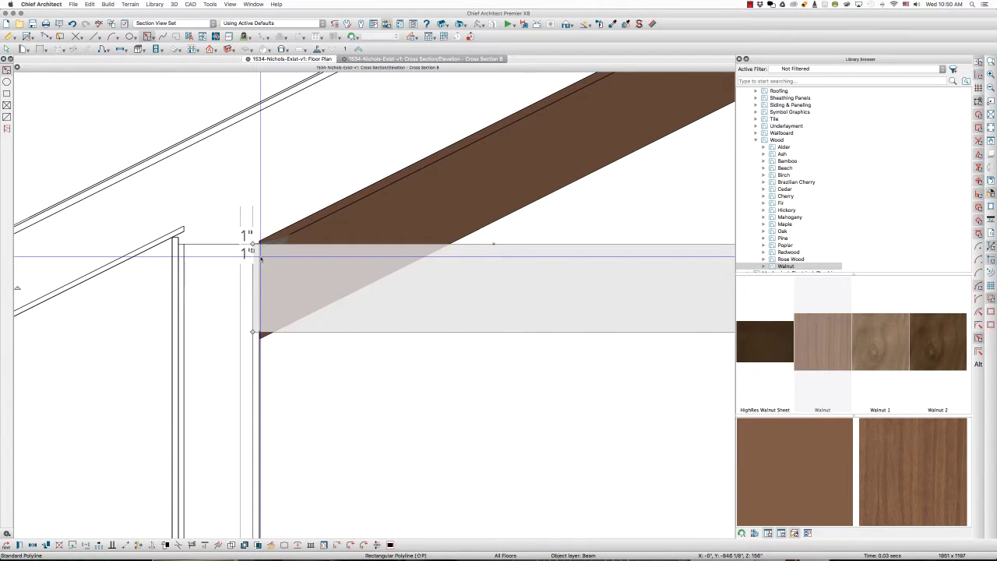
Stretch the rectangle's free end to the opposite sloped beam, making it about 184 3/8" long.
scroll(216, 242, down, 6)
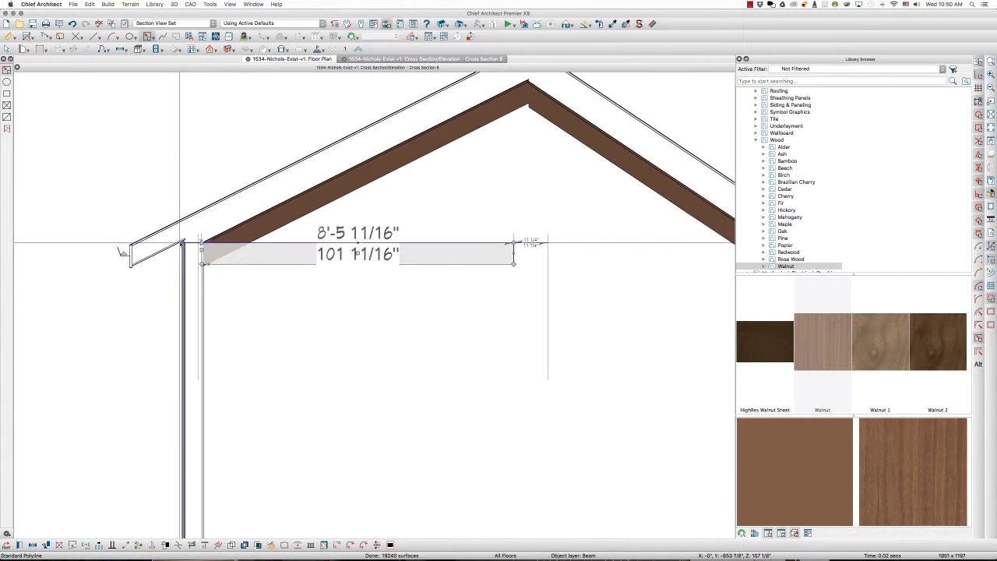
scroll(553, 263, down, 2)
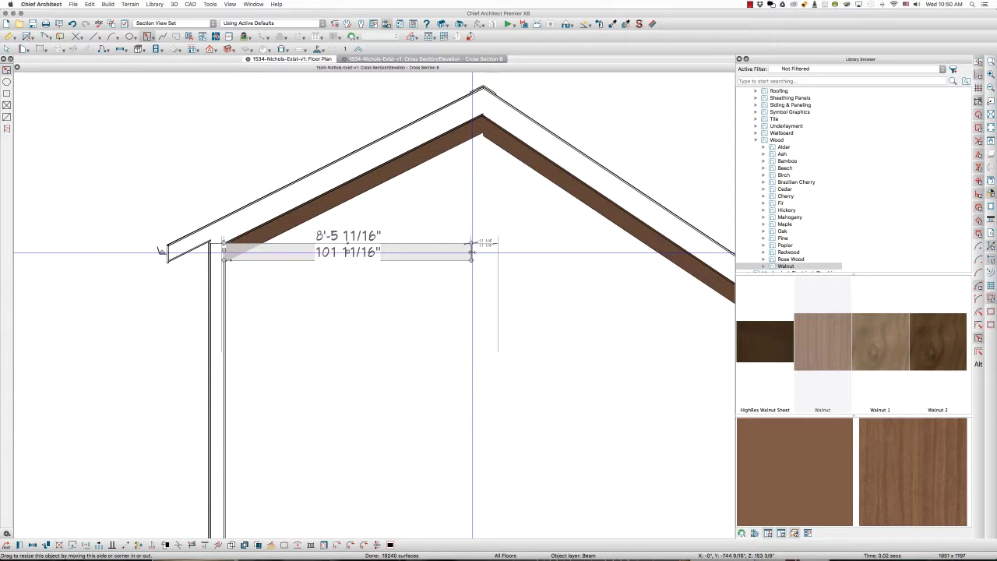
drag(471, 251, 672, 251)
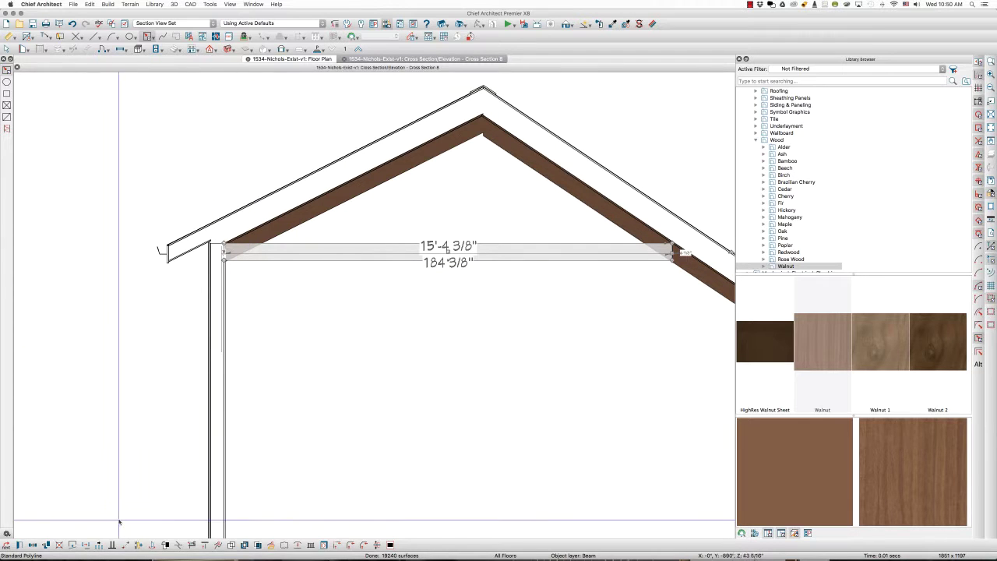
Convert the horizontal rectangle to a polyline solid and set its thickness.
click(271, 546)
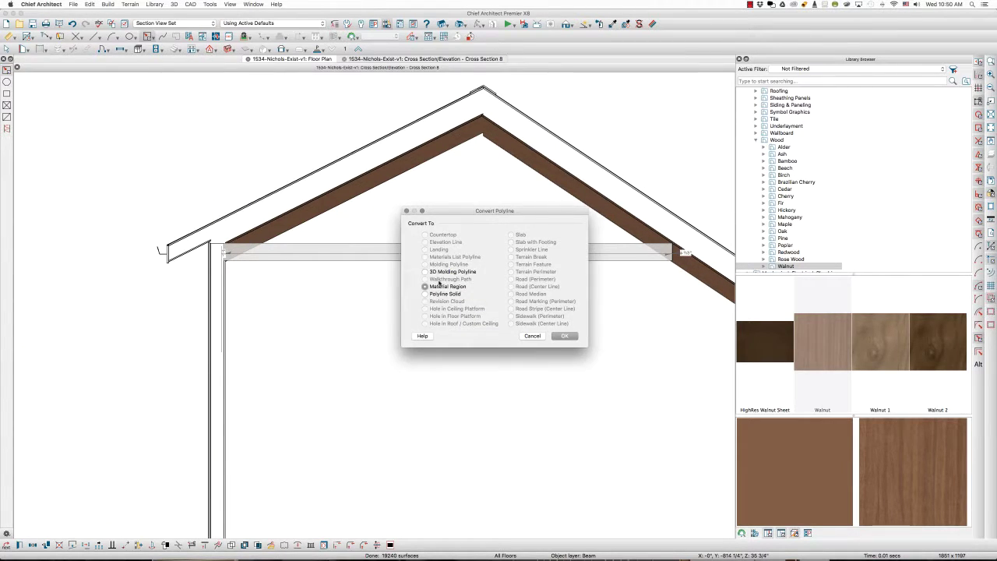
click(561, 335)
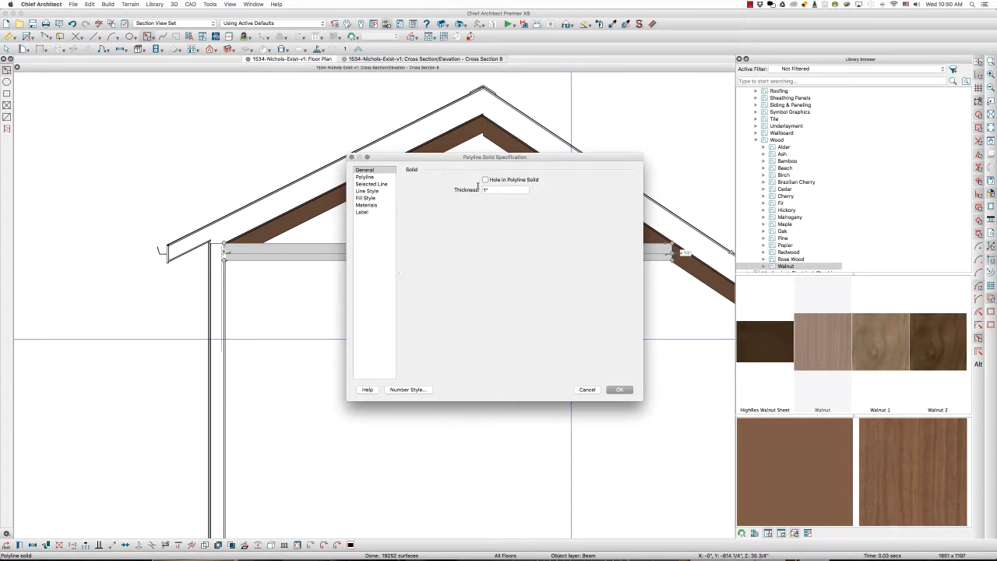
key(Return)
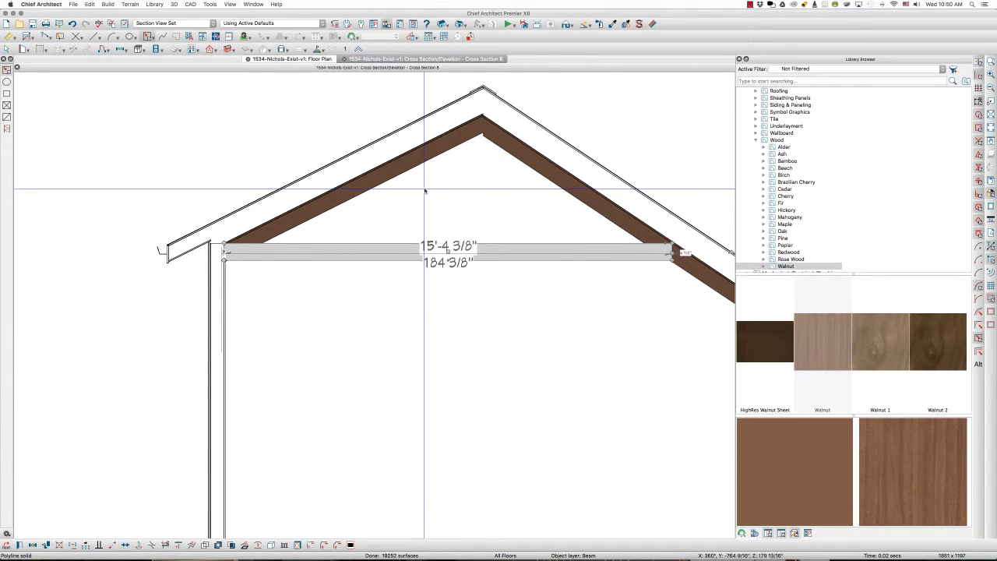
Copy the Walnut material from the sloped beam onto the horizontal tie beam.
click(448, 251)
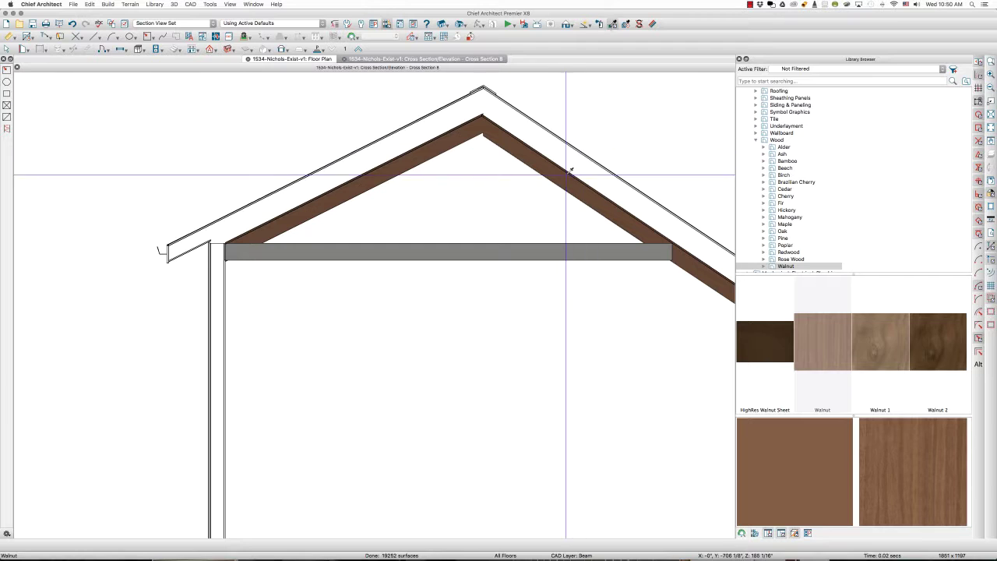
click(558, 251)
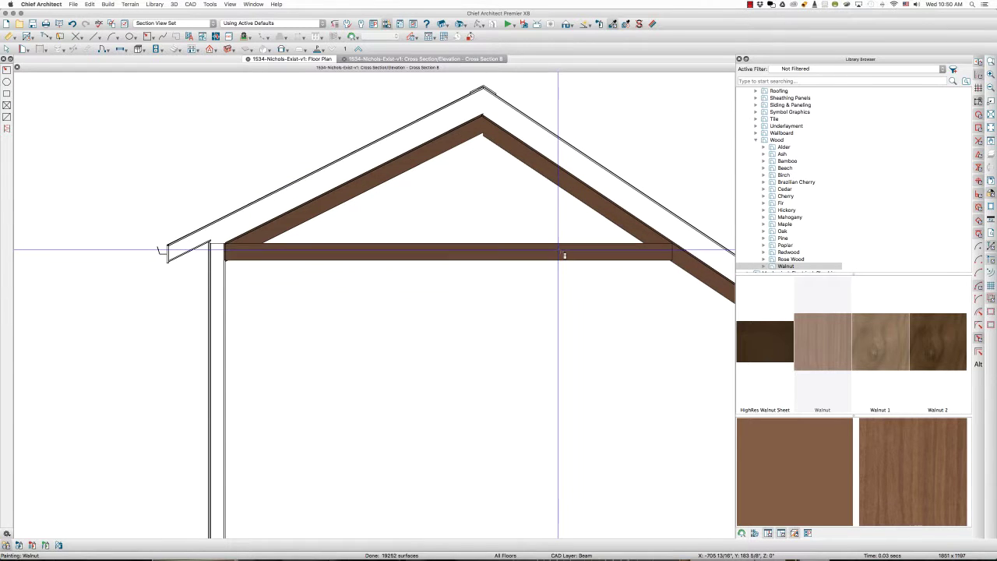
key(Escape)
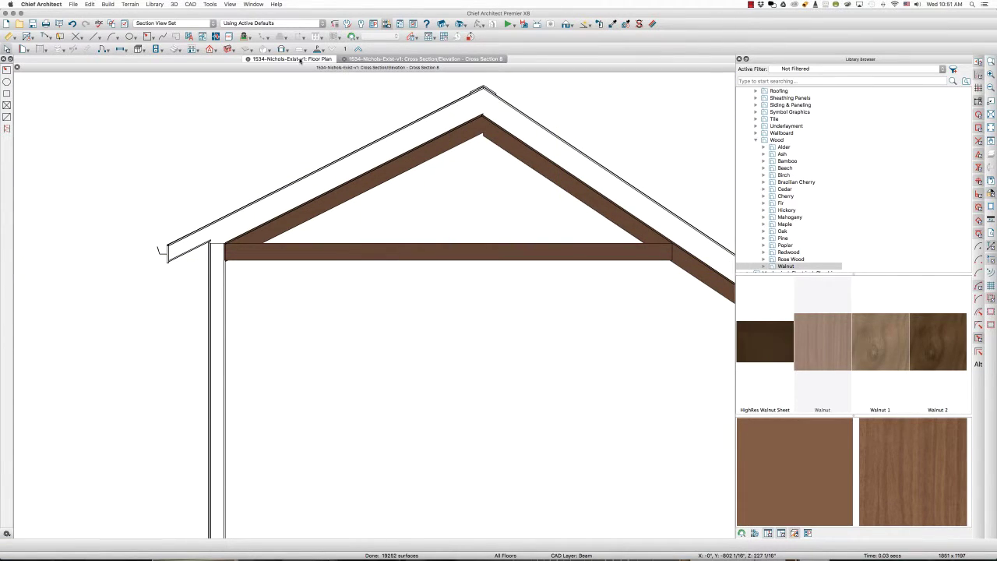
In the floor plan, move the tie beam solid to the inner wall face and shift it sideways to line up with the sloped beam.
click(299, 60)
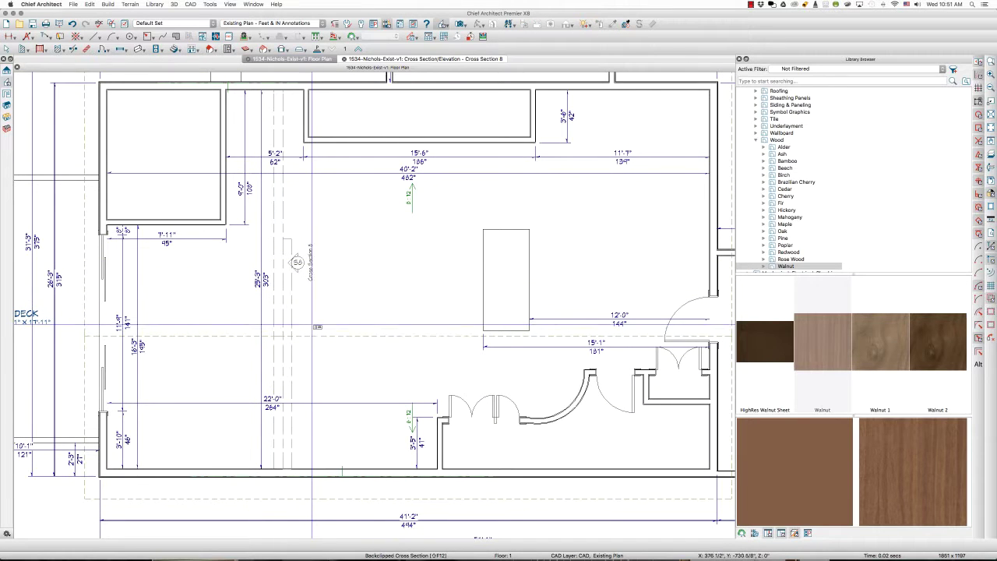
click(290, 331)
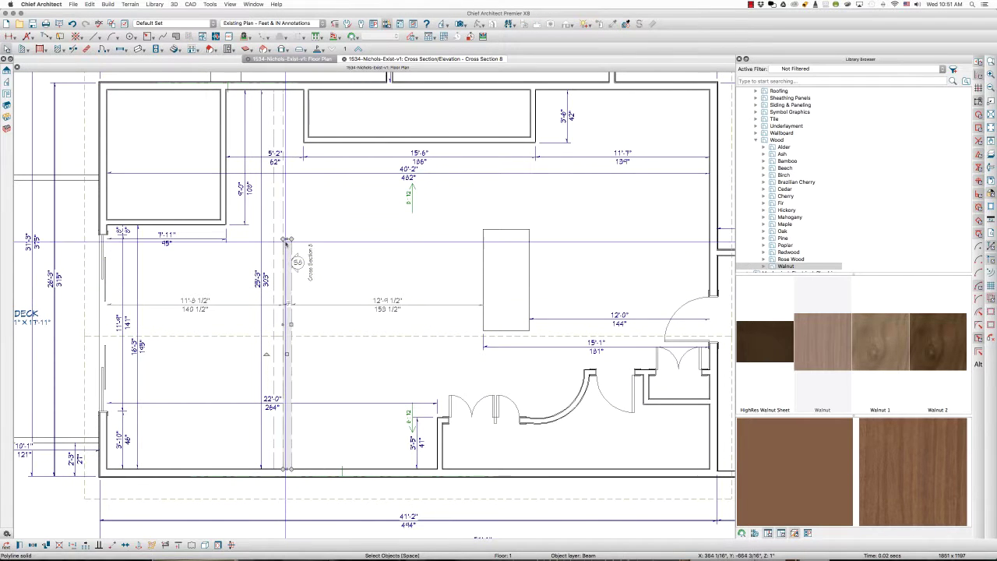
scroll(276, 465, up, 5)
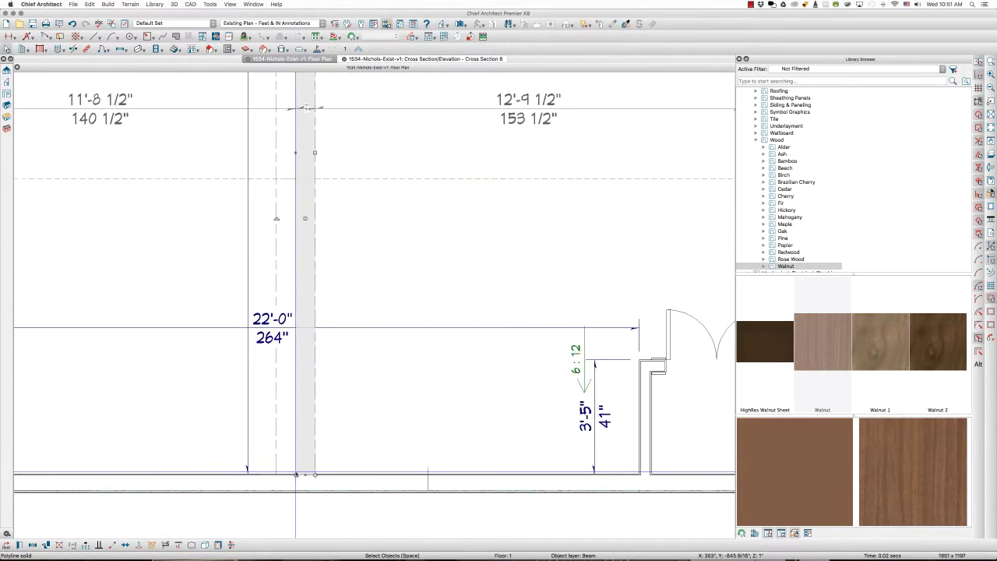
scroll(323, 476, up, 3)
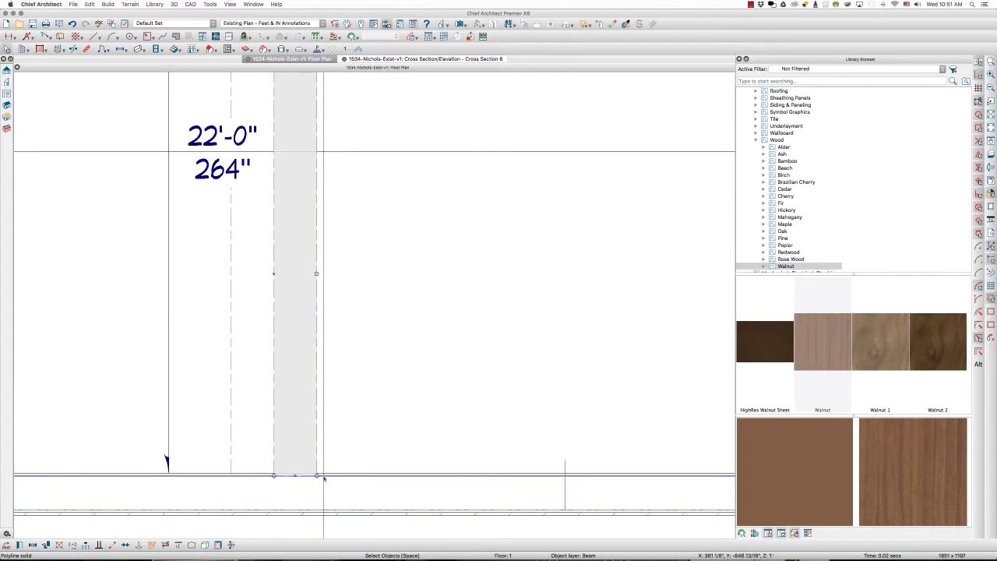
scroll(322, 476, up, 2)
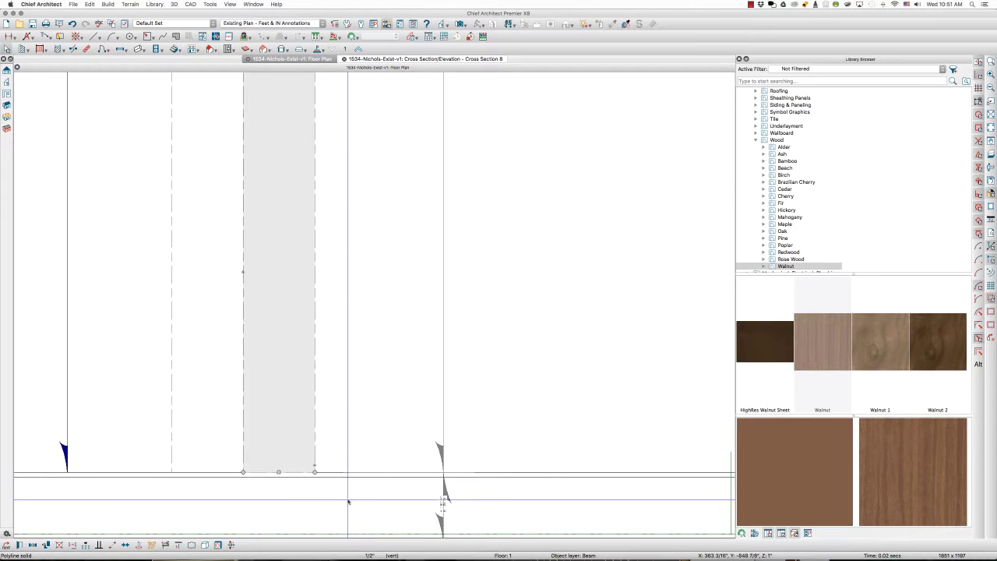
drag(318, 477, 243, 472)
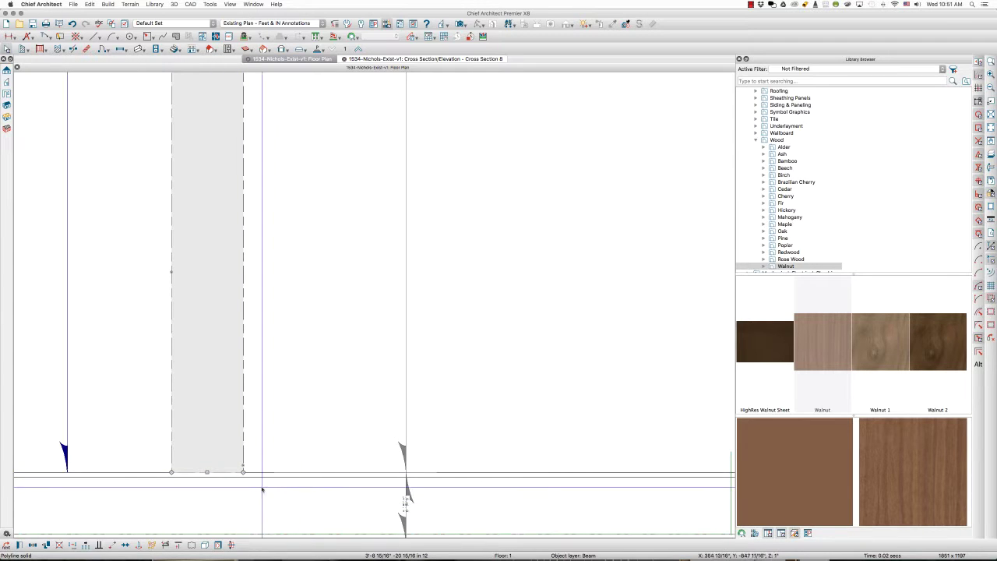
Examine in the floor plan how the tie beam lines up with the sloped beams between the two side walls.
scroll(299, 489, down, 2)
scroll(299, 488, down, 5)
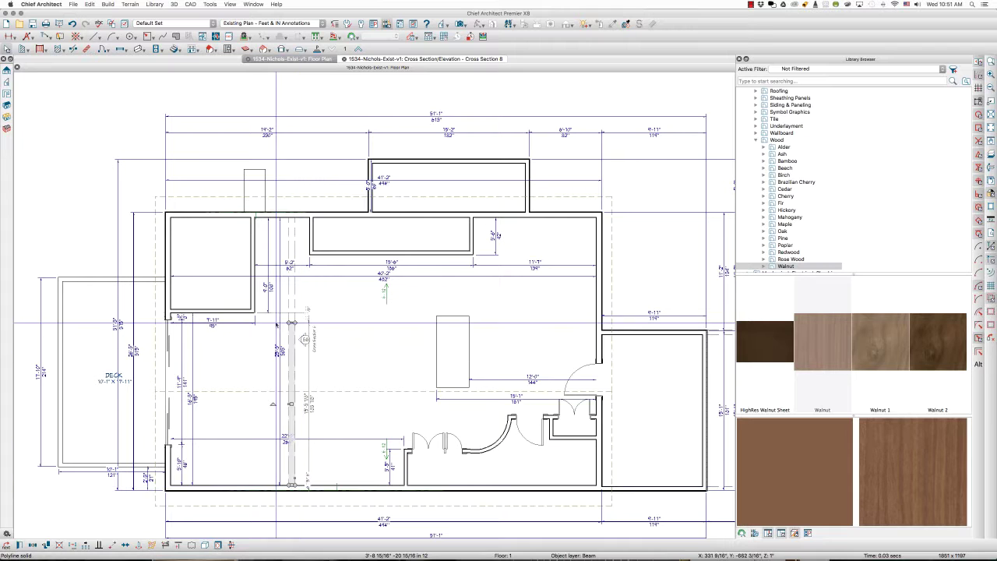
scroll(294, 297, up, 3)
scroll(294, 297, up, 2)
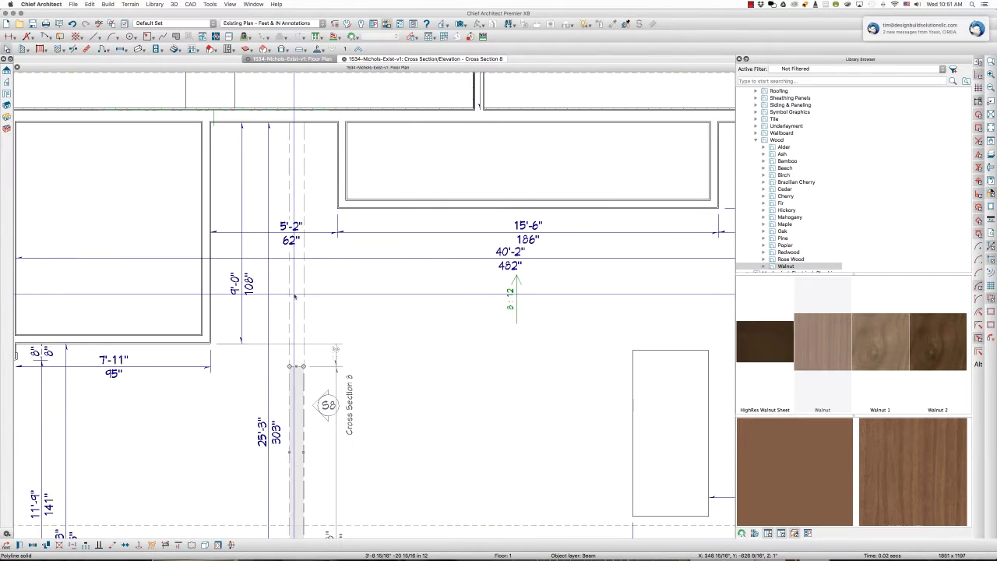
scroll(294, 114, up, 1)
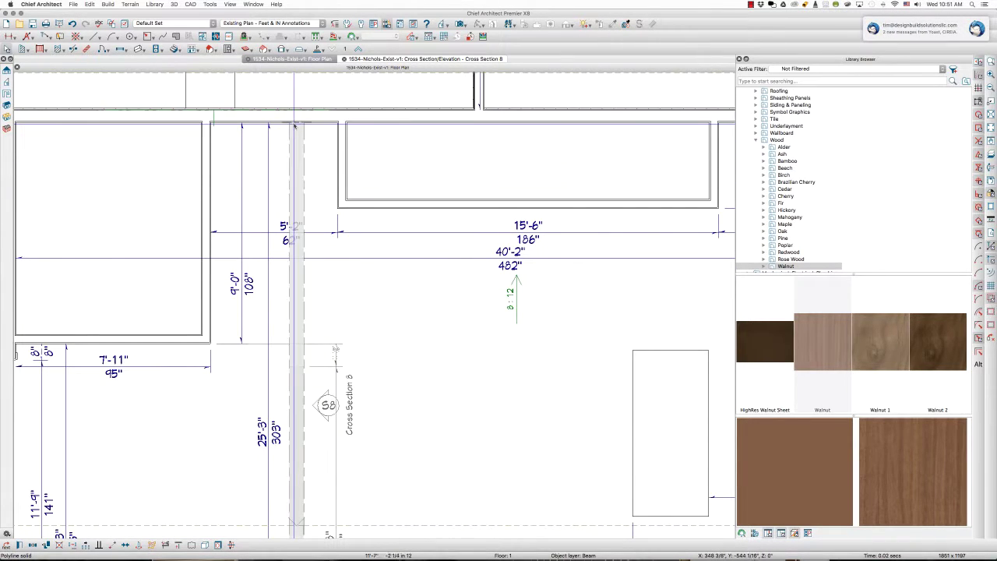
click(296, 124)
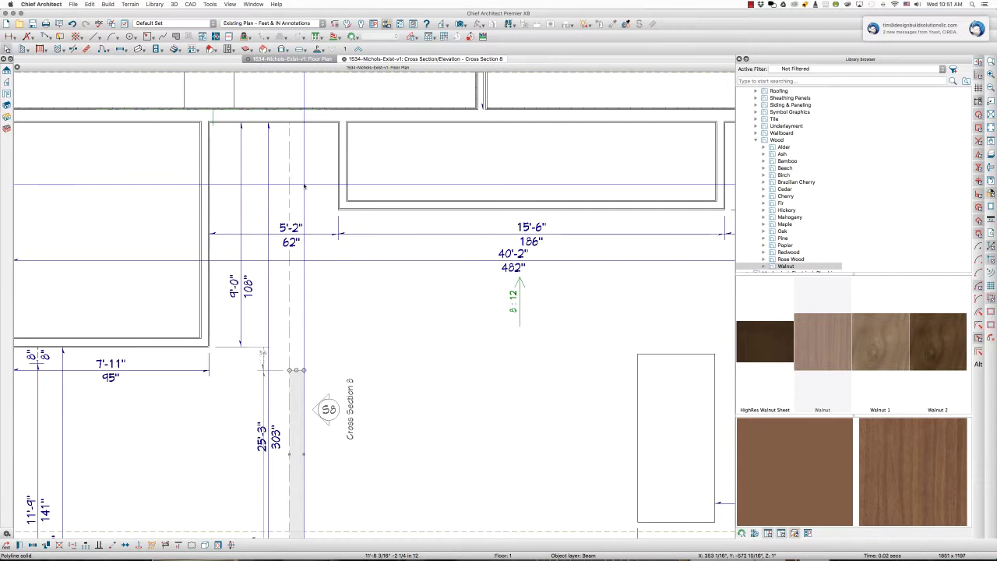
scroll(296, 124, down, 3)
scroll(394, 90, down, 1)
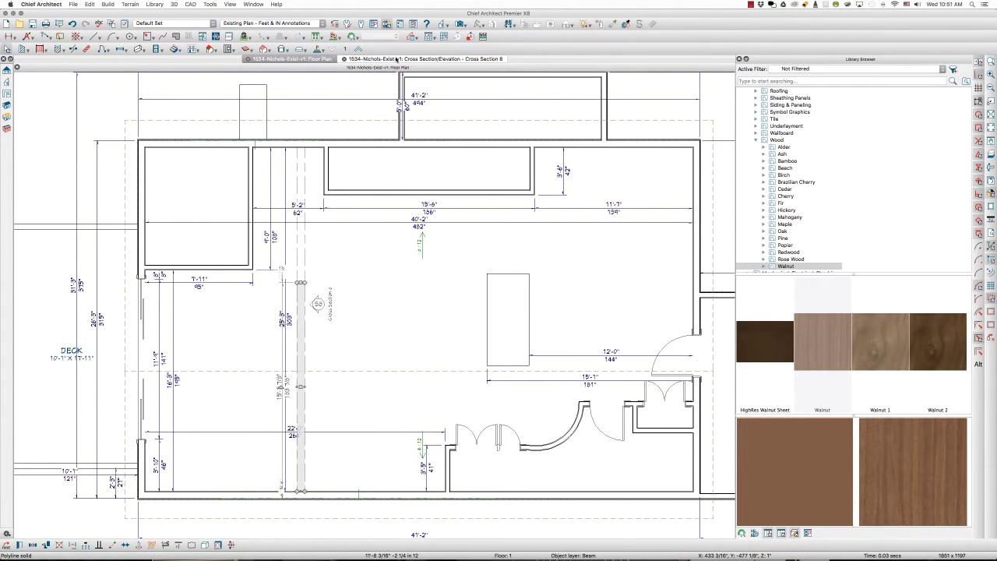
In the cross section, draw a 6" wide vertical rectangle below the ridge and extend its base to the tie beam's upper edge.
click(413, 58)
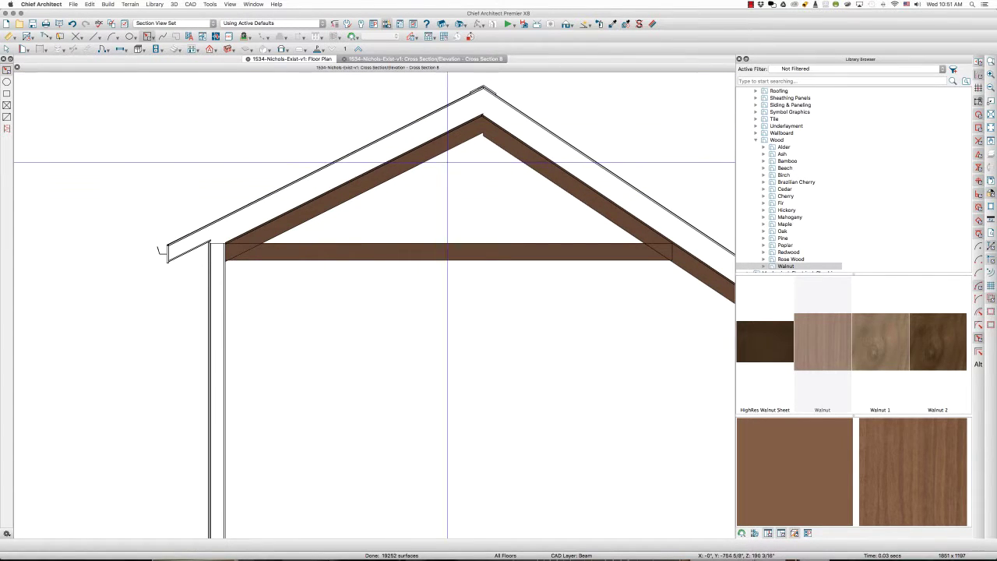
scroll(470, 148, up, 2)
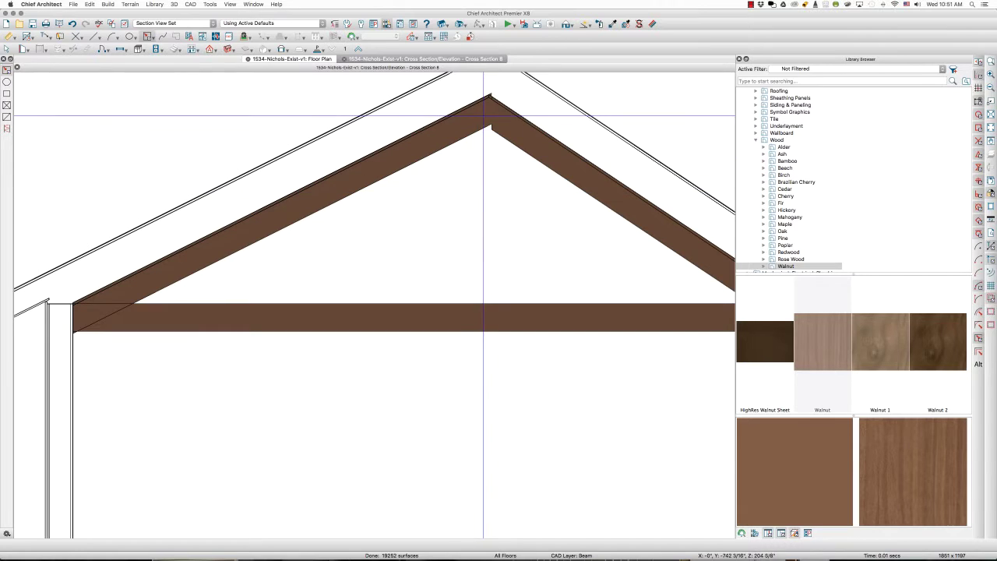
mouse_move(481, 119)
mouse_down()
mouse_move(514, 231)
mouse_move(505, 296)
mouse_up()
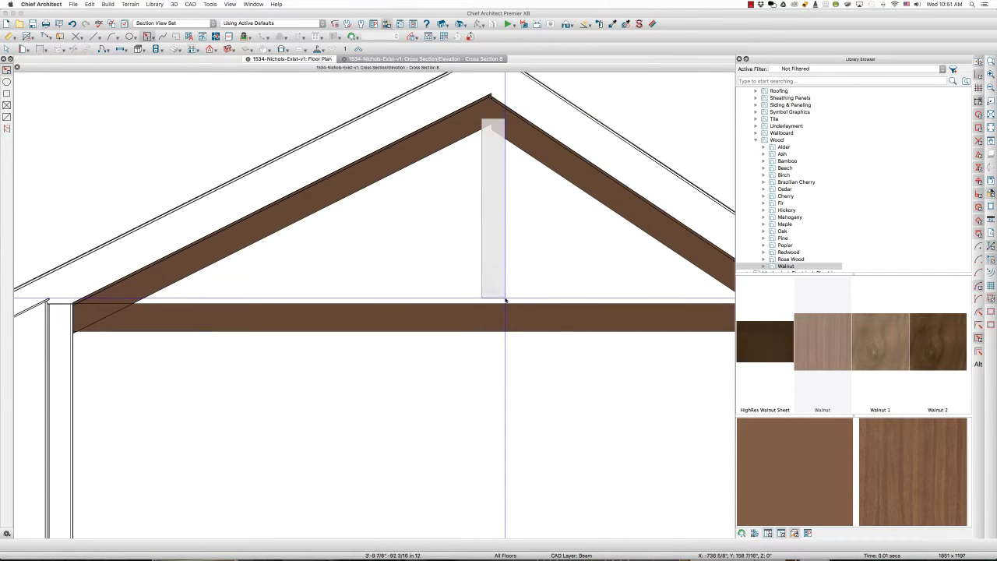
key(Tab)
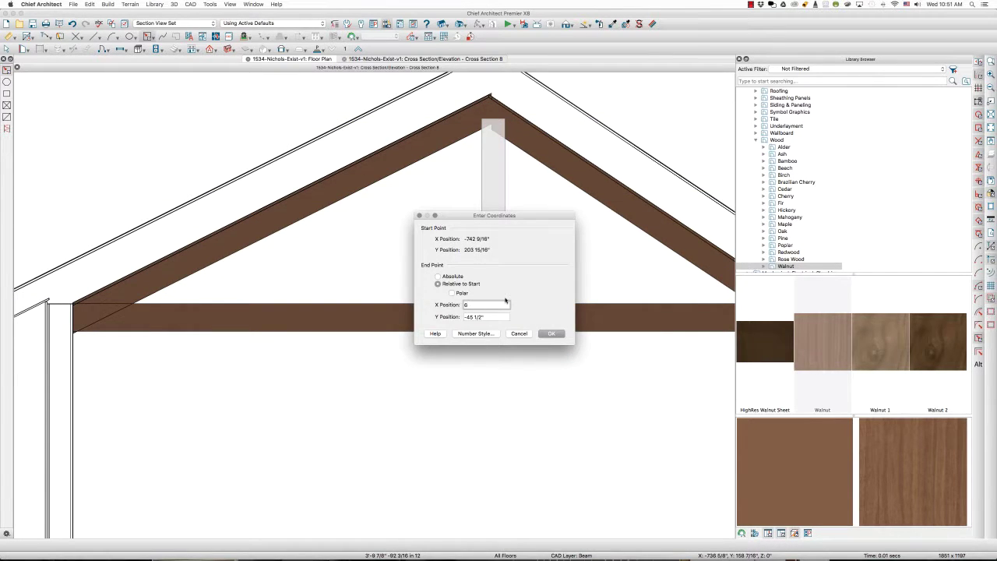
key(Return)
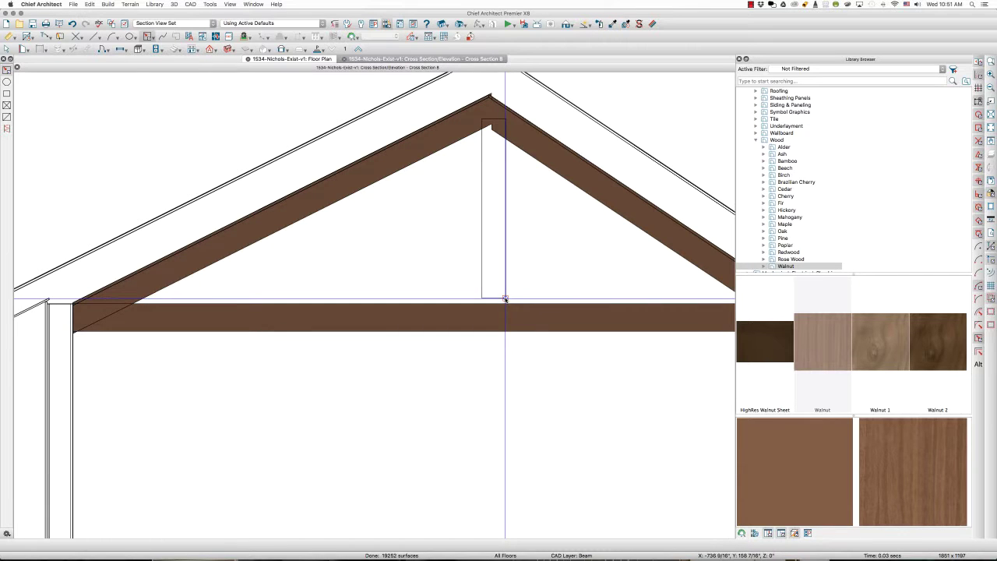
click(493, 300)
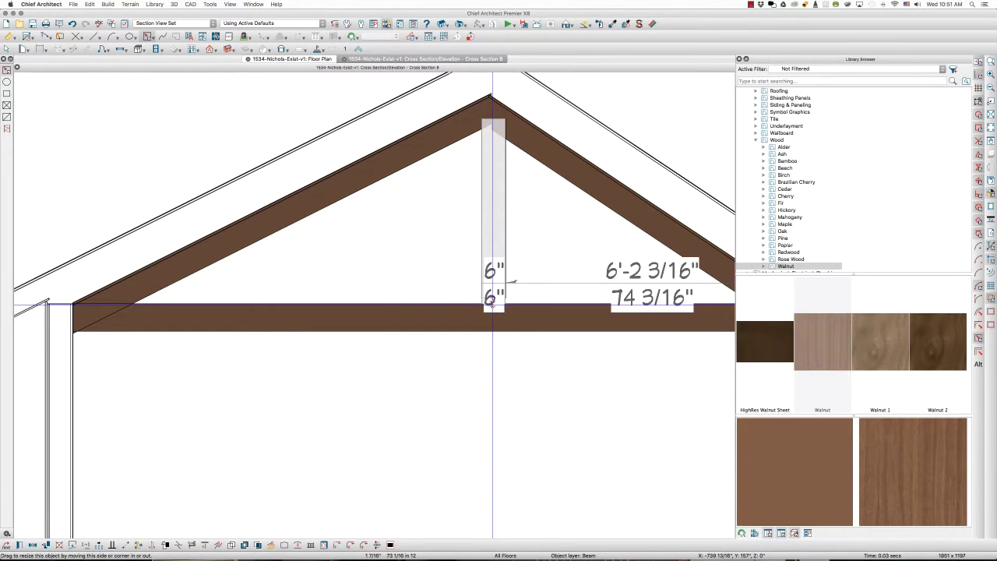
Stretch the vertical rectangle's upper end to the roof ridge and center the rectangle on the ridge line.
scroll(495, 234, down, 1)
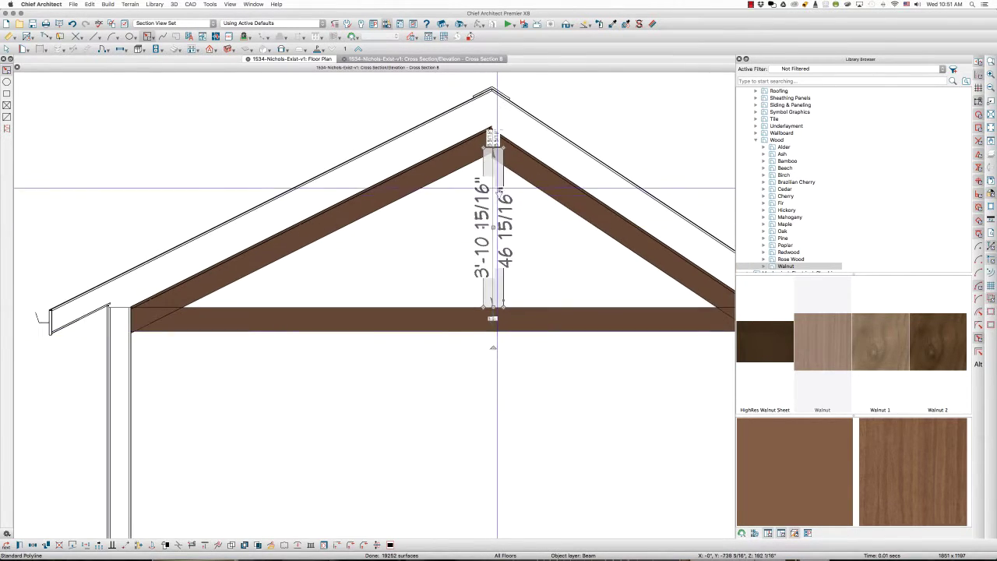
scroll(500, 188, up, 2)
scroll(499, 184, down, 2)
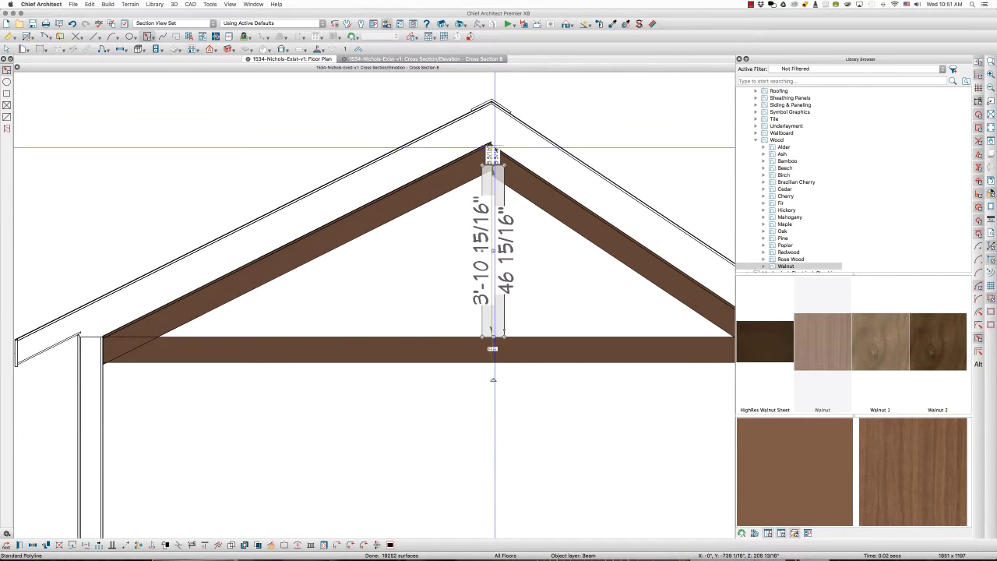
drag(492, 166, 492, 93)
scroll(499, 104, up, 3)
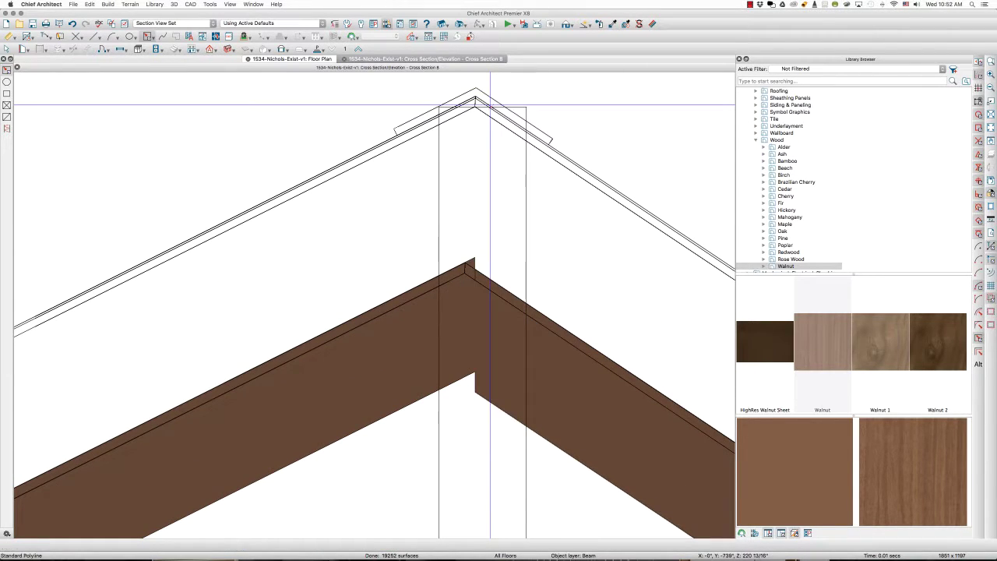
scroll(489, 97, up, 3)
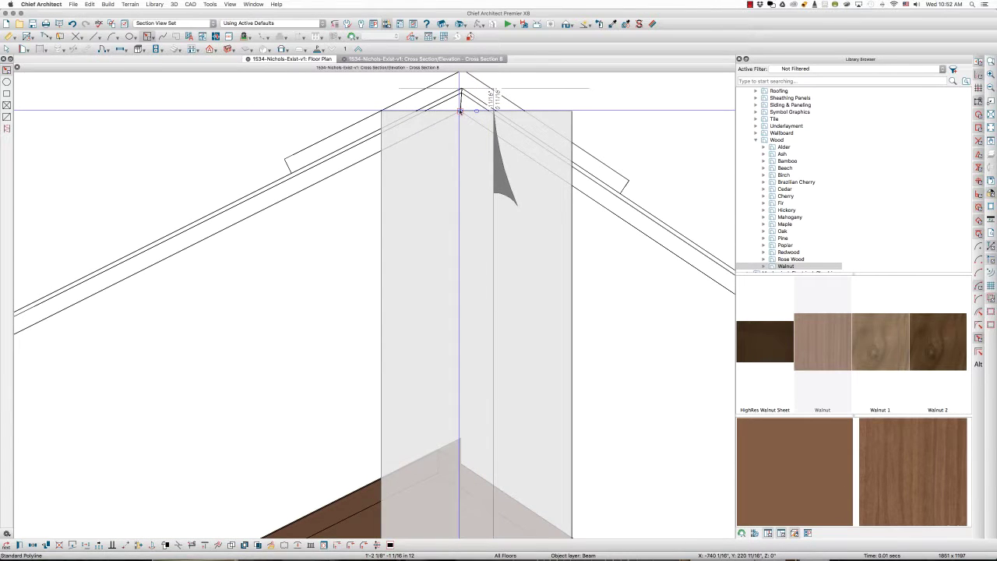
scroll(460, 110, down, 3)
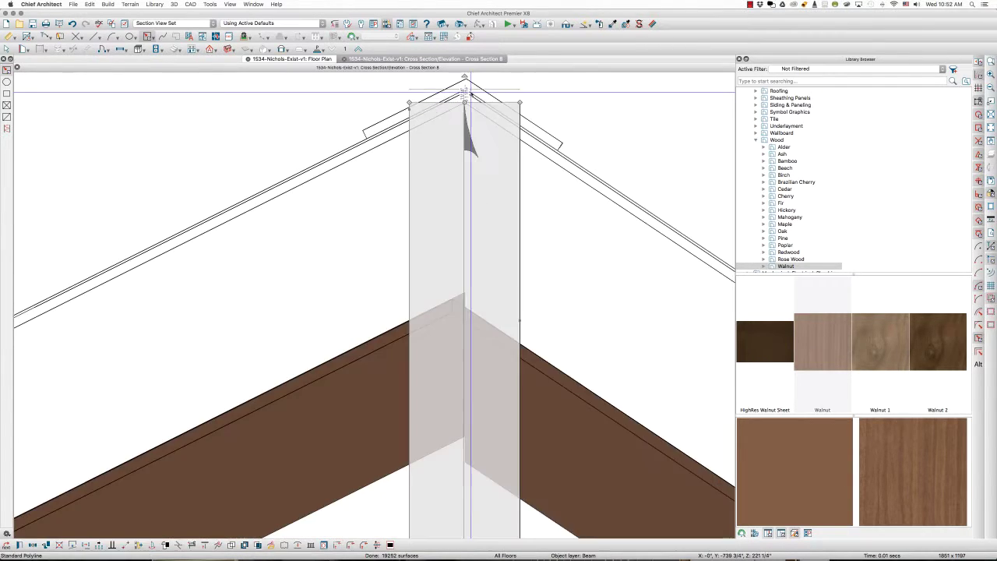
Pull the rectangle's upper end back down into the junction of the sloped beams, making it about 47 15/16" tall.
drag(464, 102, 473, 393)
scroll(387, 209, down, 3)
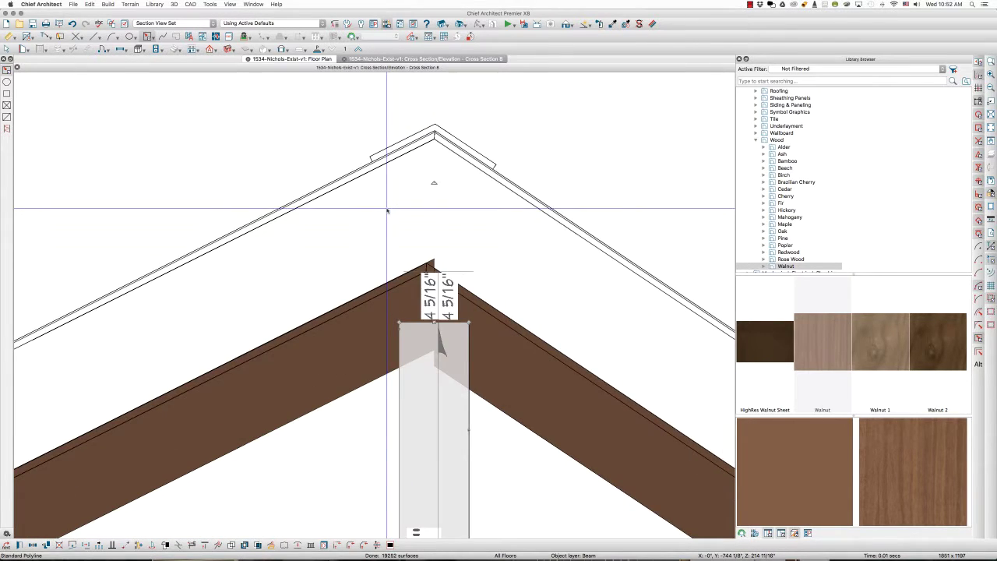
scroll(387, 209, down, 2)
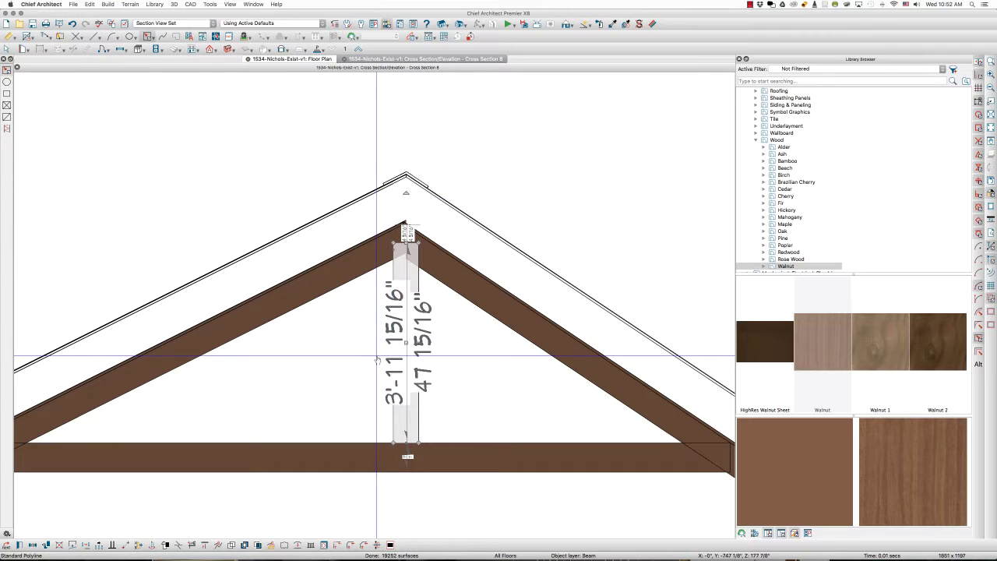
Convert the vertical rectangle to a polyline solid with the beam thickness and copy the Walnut material onto it.
click(272, 548)
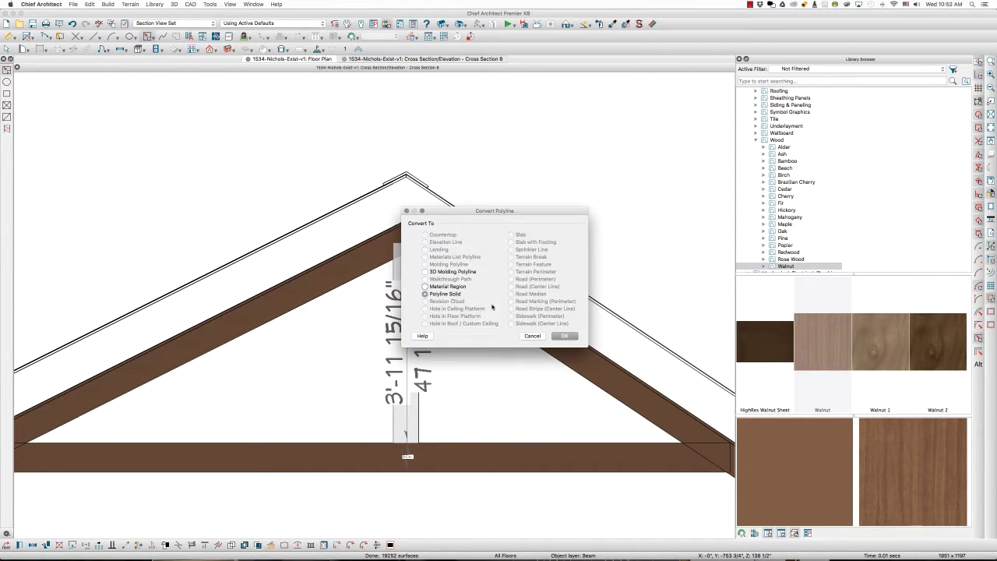
click(570, 337)
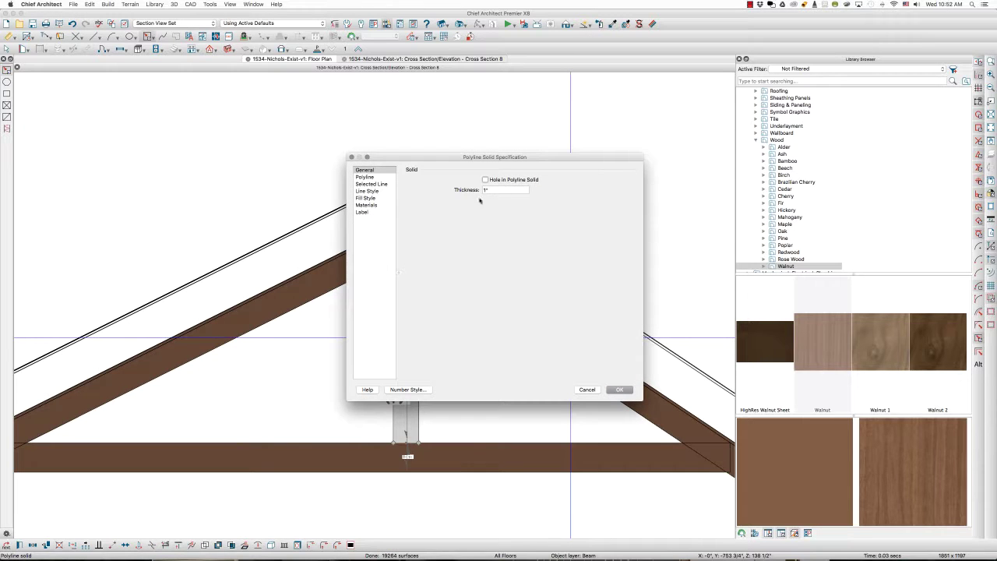
key(Return)
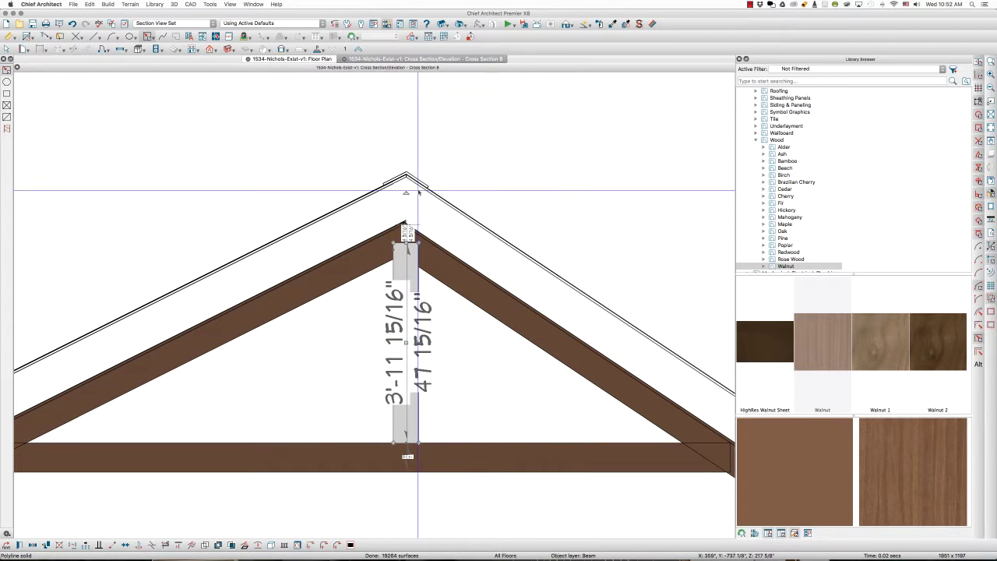
click(613, 24)
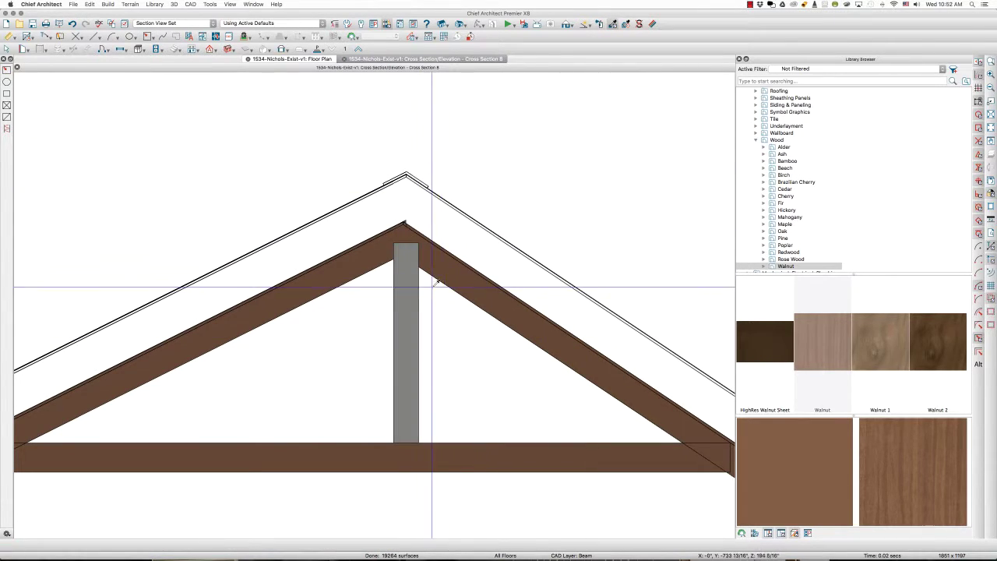
click(406, 296)
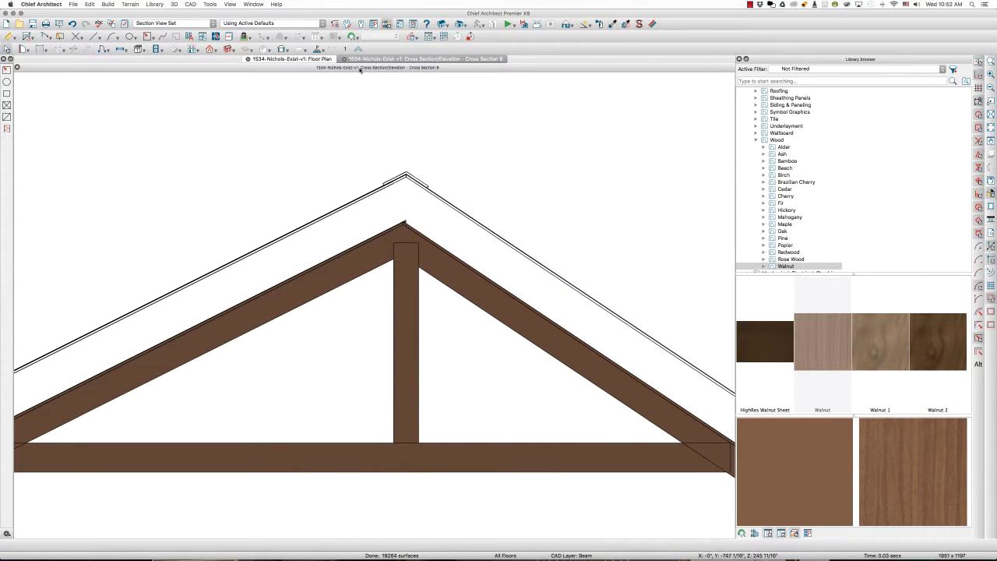
In the floor plan, shift the vertical post solid sideways to line up with the beams.
click(311, 59)
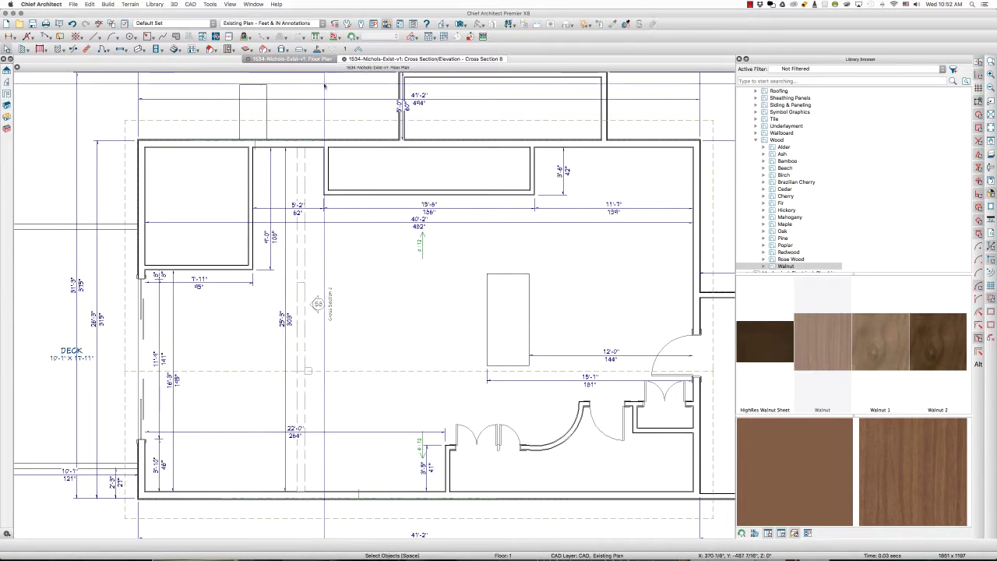
click(307, 373)
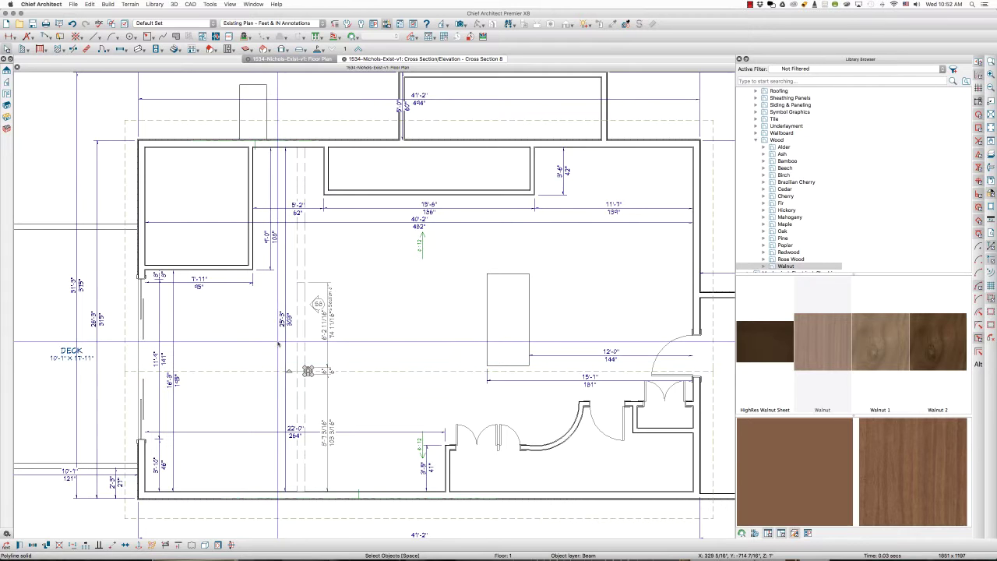
scroll(282, 328, up, 2)
mouse_move(319, 387)
mouse_down()
mouse_move(309, 232)
mouse_move(309, 394)
mouse_up()
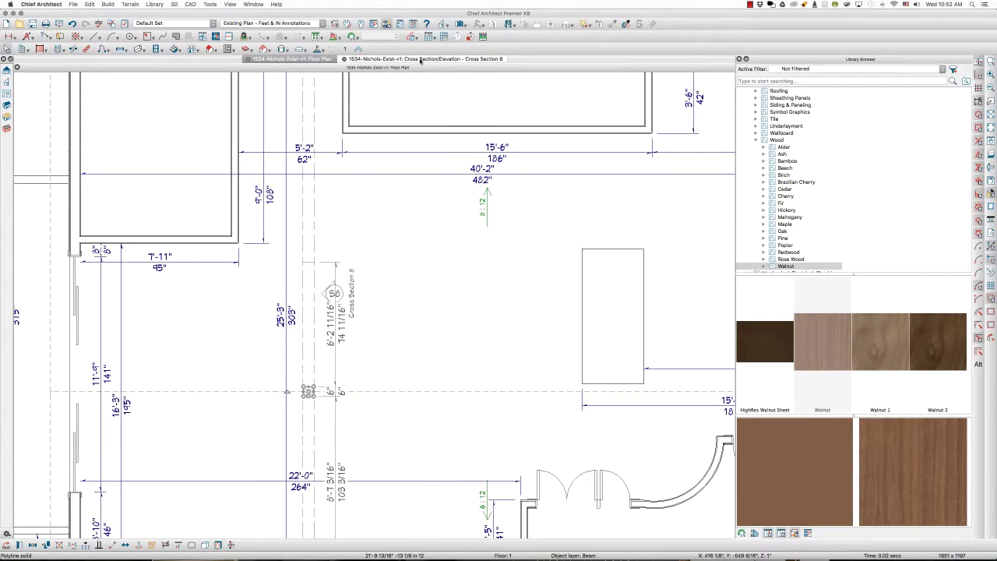
Close the cross section and create a full camera view inside the room facing the deck doors.
click(344, 59)
scroll(285, 205, down, 3)
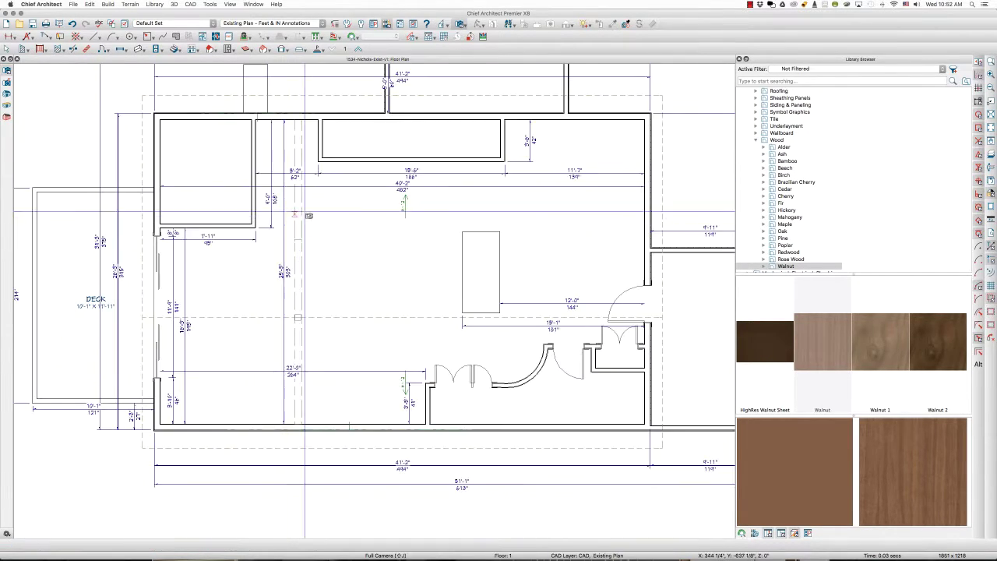
drag(479, 211, 484, 254)
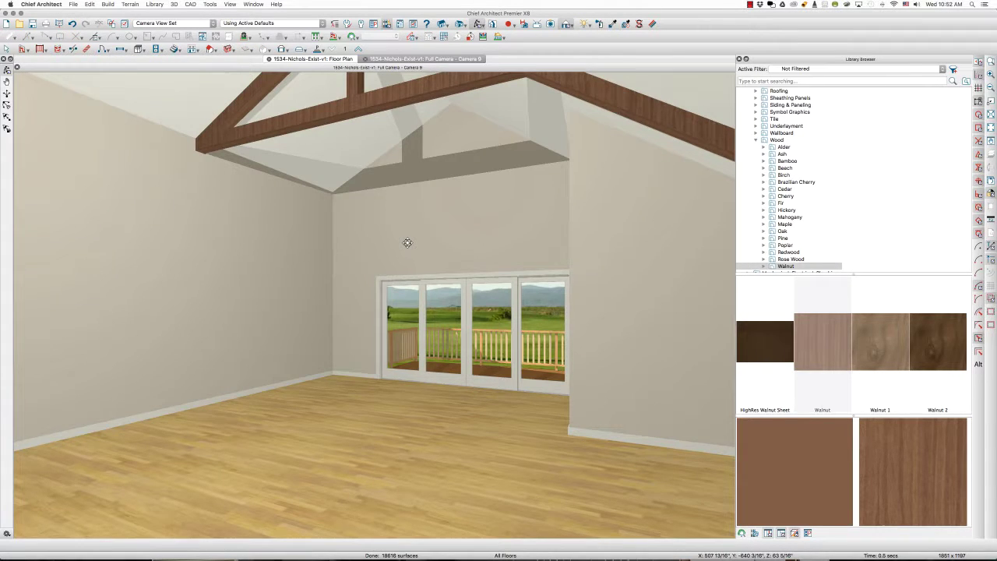
Raise and turn the camera to inspect the complete walnut truss with its sloped beams, tie beam and center post.
key(Page_Up)
key(Right)
key(Right)
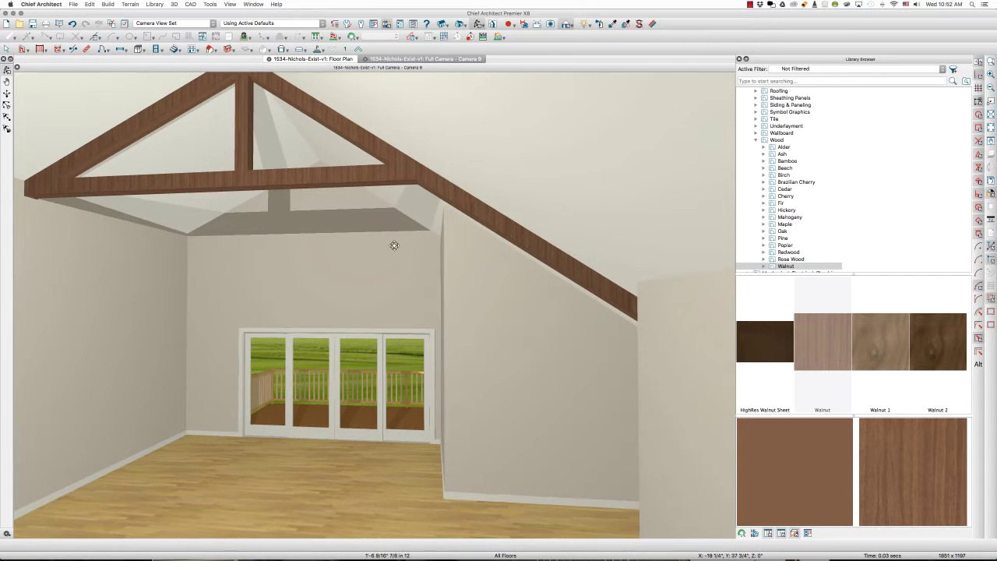
key(Page_Up)
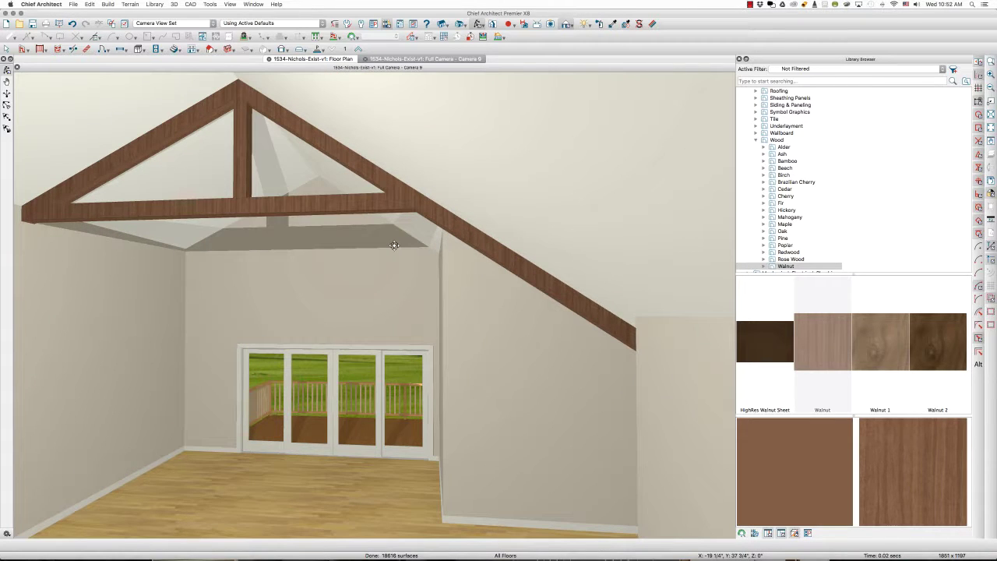
key(Left)
key(Left)
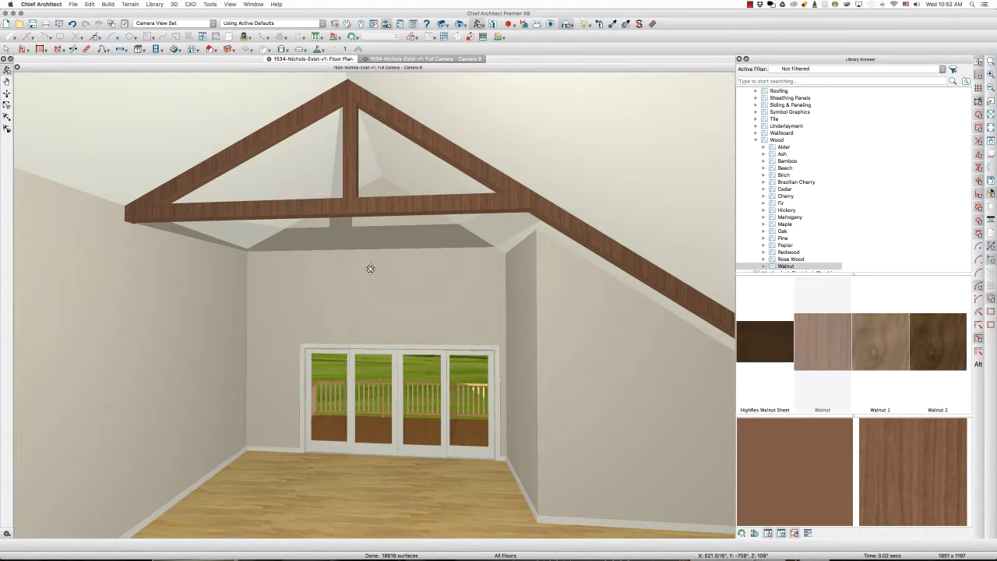
key(Right)
key(Right)
key(Left)
key(Left)
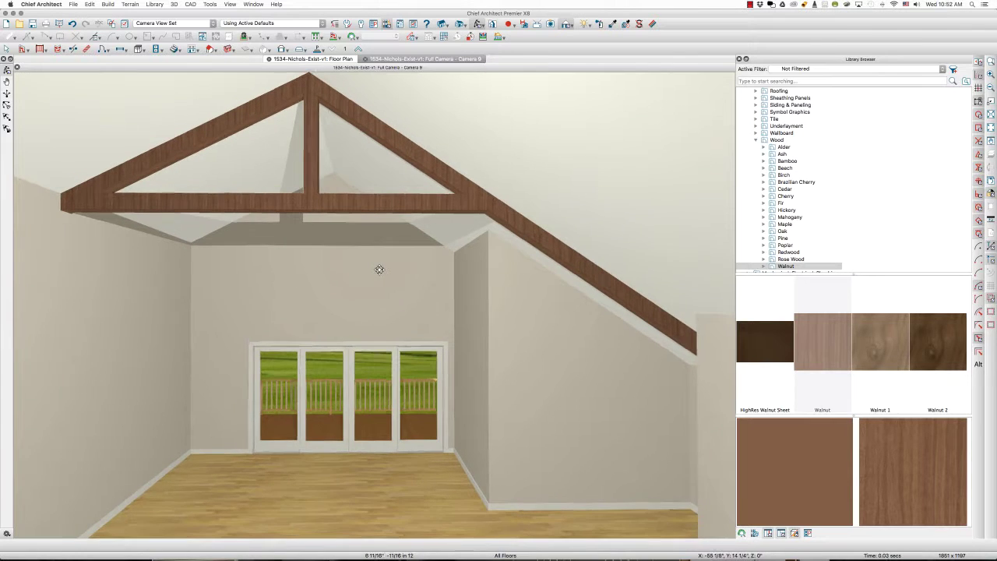
Switch to Finder, place the photo "8 northeast east.JPG" below the modeled truss, and minimize the folder window for comparison.
mouse_move(267, 547)
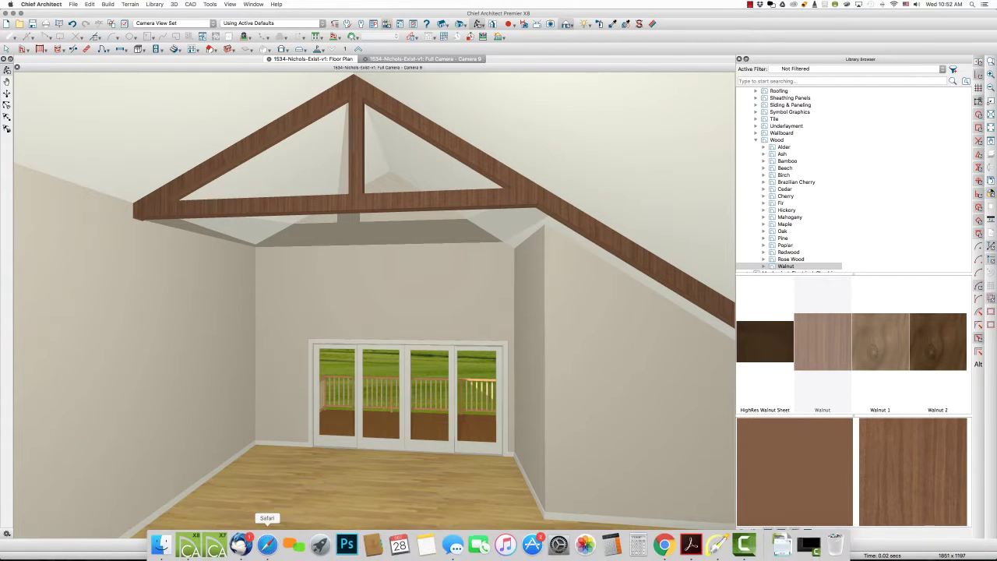
click(167, 545)
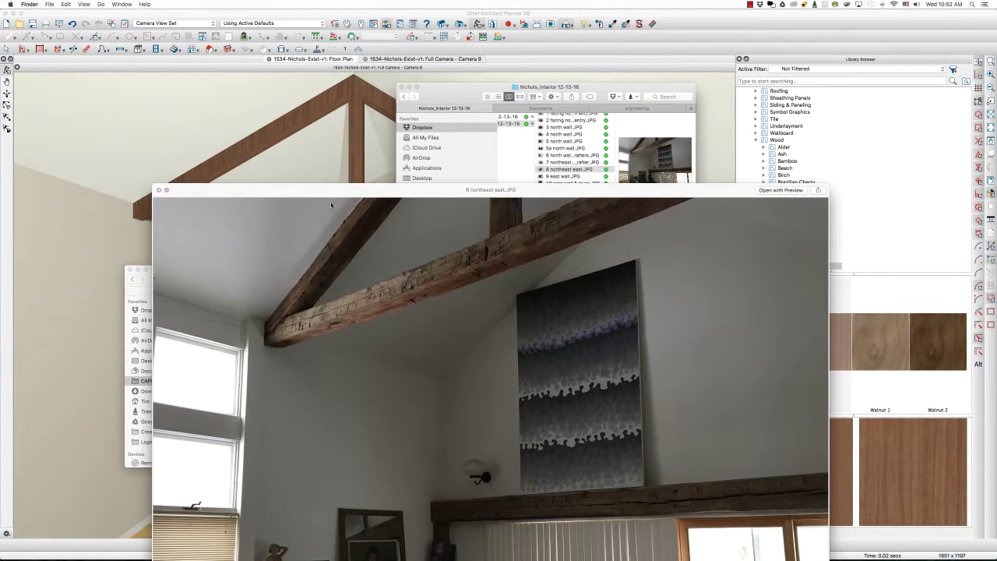
drag(328, 205, 316, 235)
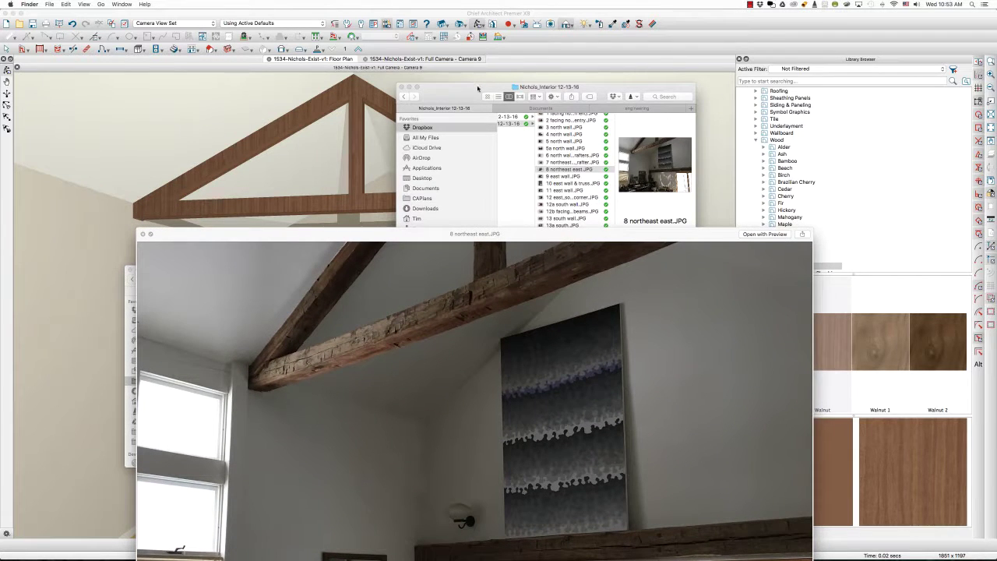
double_click(478, 88)
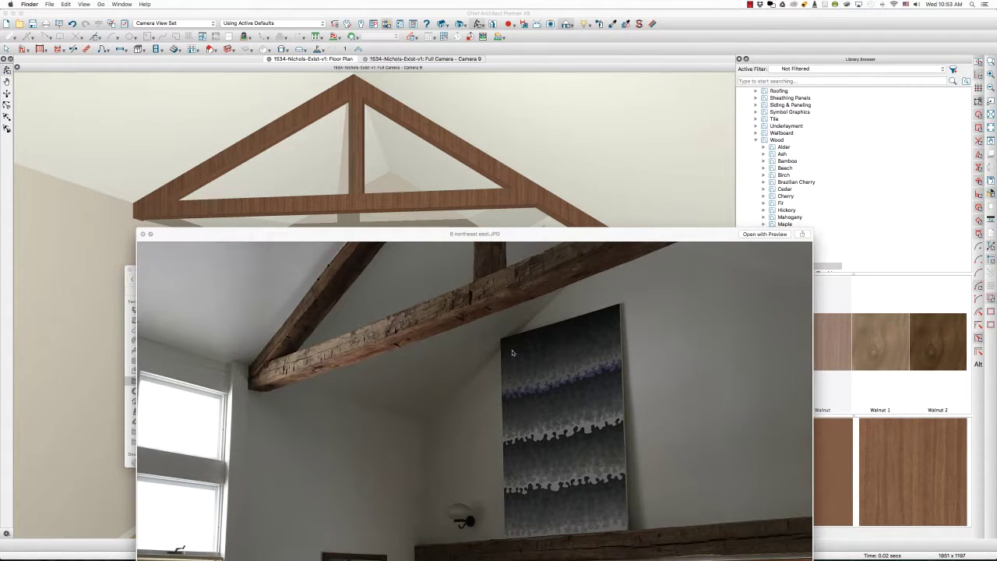